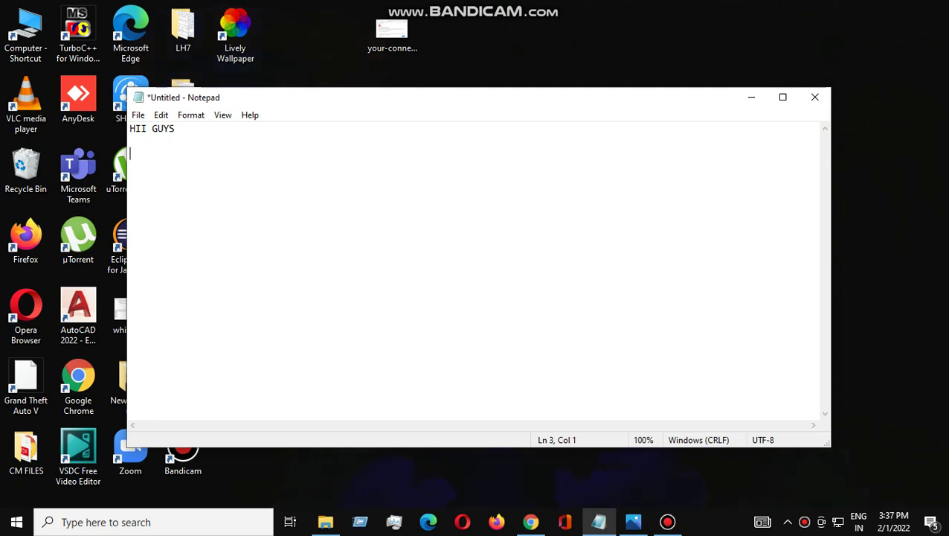
- Add the line "LET US SOLVE THE ISSUE IN CHROME BY FOLLOWING THIS SIMPLE STEPS:" below the greeting in the note
type("LET US SOLVE THE ISSUE")
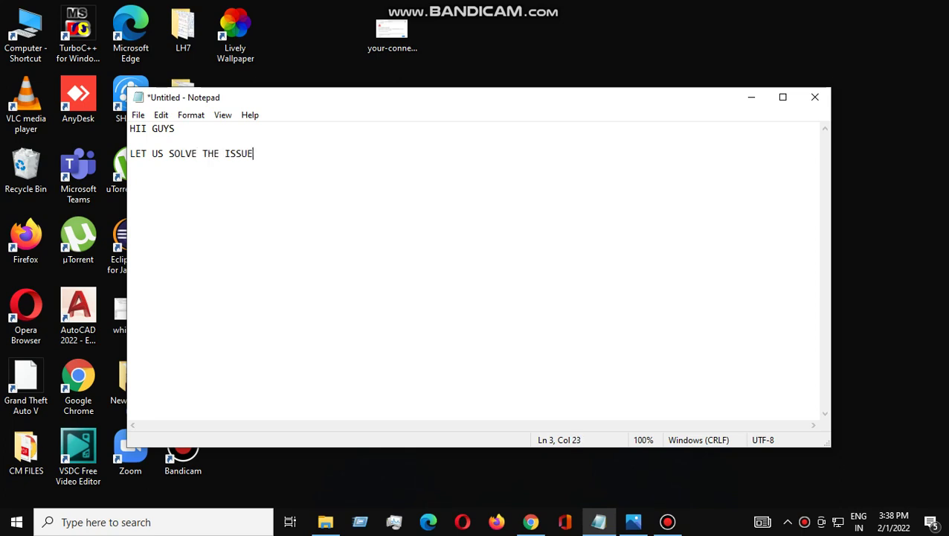
type(" IN CHROME BY")
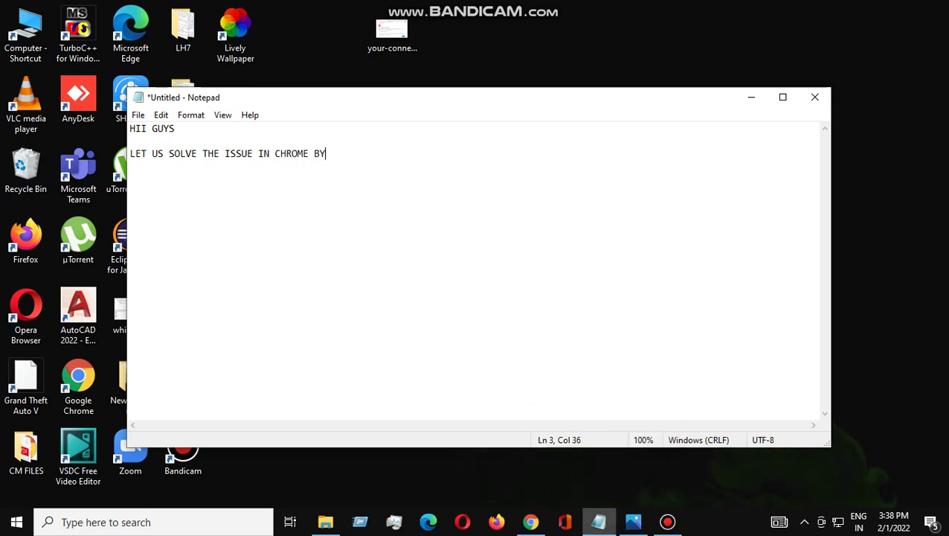
type(" FOLL")
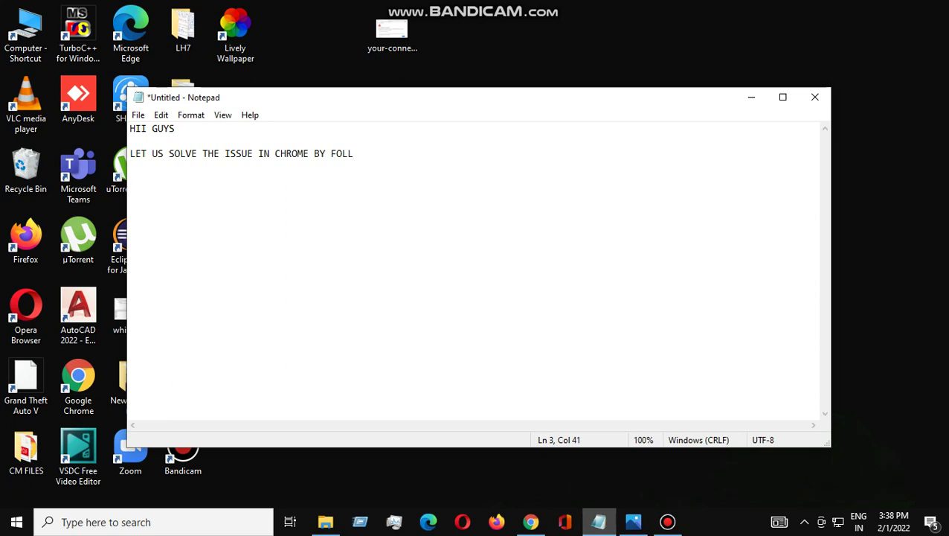
type("O")
type("WING ")
type("HIS")
key("BackSpace")
key("BackSpace")
key("BackSpace")
type("THIS SIMPLE ")
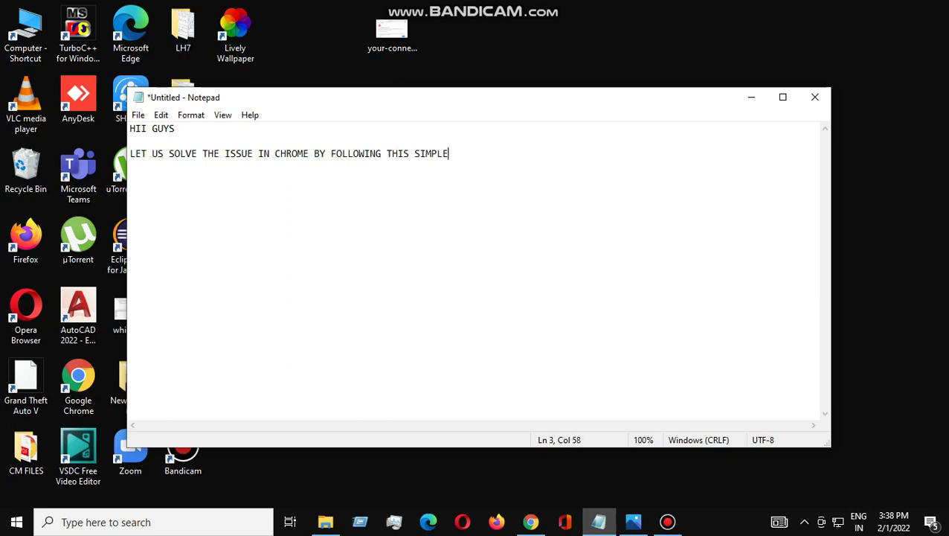
type("STEPS:")
key("Return")
key("Return")
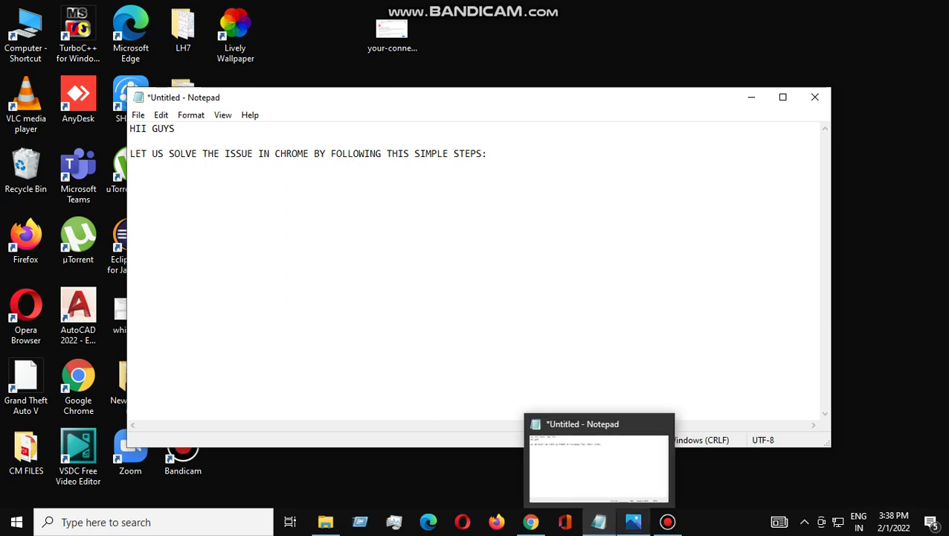
- Switch to the privacy error image in Photos and draw an arrow and a large cross over the error message with the pen
left_click(633, 521)
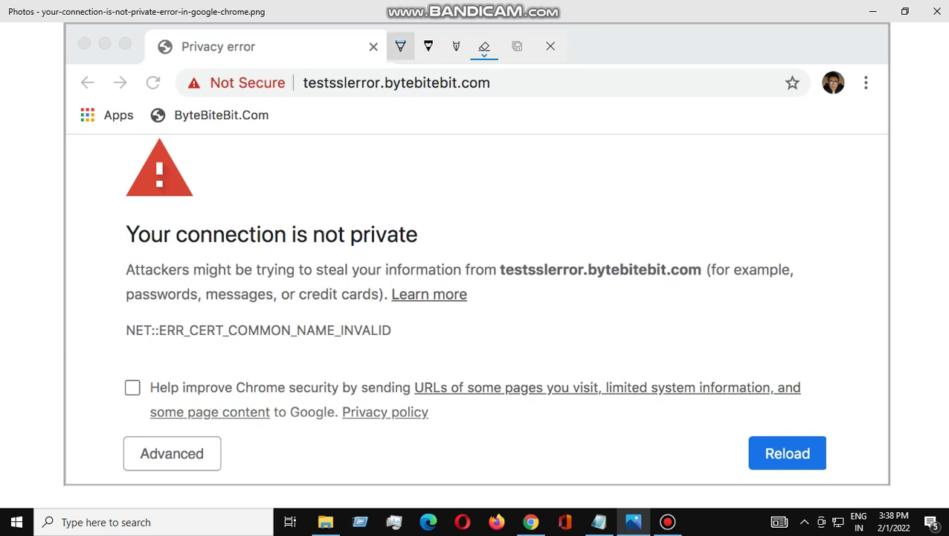
left_click(400, 47)
left_click_drag(666, 150, 530, 216)
mouse_move(542, 176)
left_mouse_down()
mouse_move(510, 206)
mouse_move(560, 238)
left_mouse_up()
left_click_drag(262, 164, 417, 329)
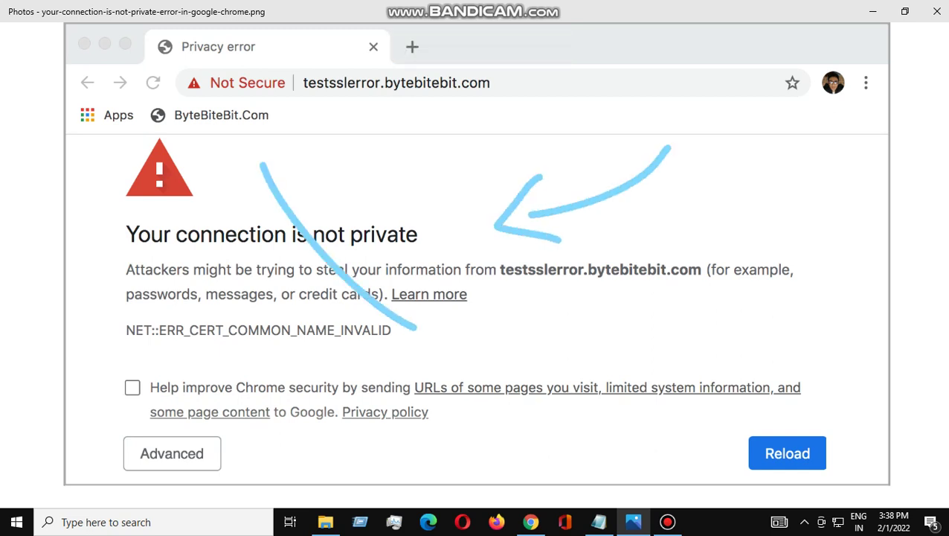
left_click_drag(401, 168, 247, 428)
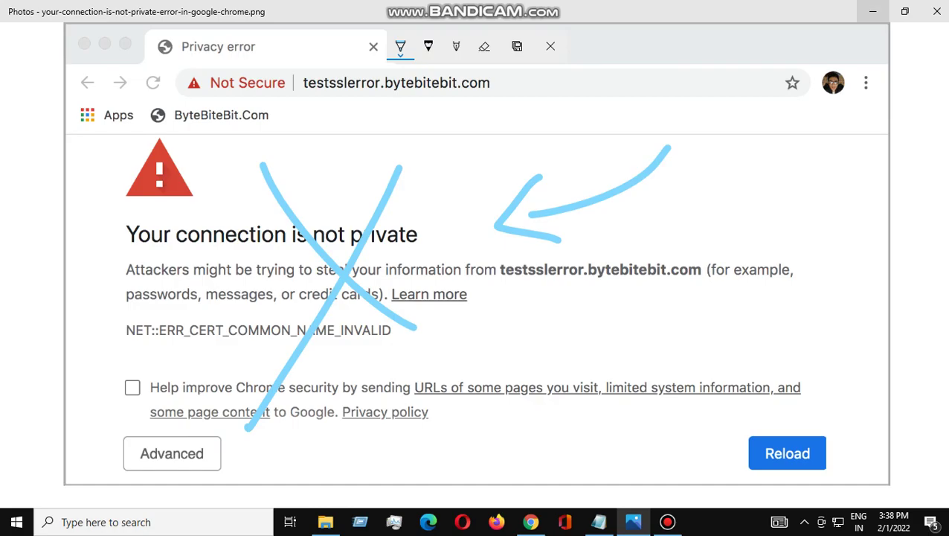
left_click(873, 12)
- Add the heading "STEP 1)" to the Notepad note, one blank line below the introduction
key("BackSpace")
key("BackSpace")
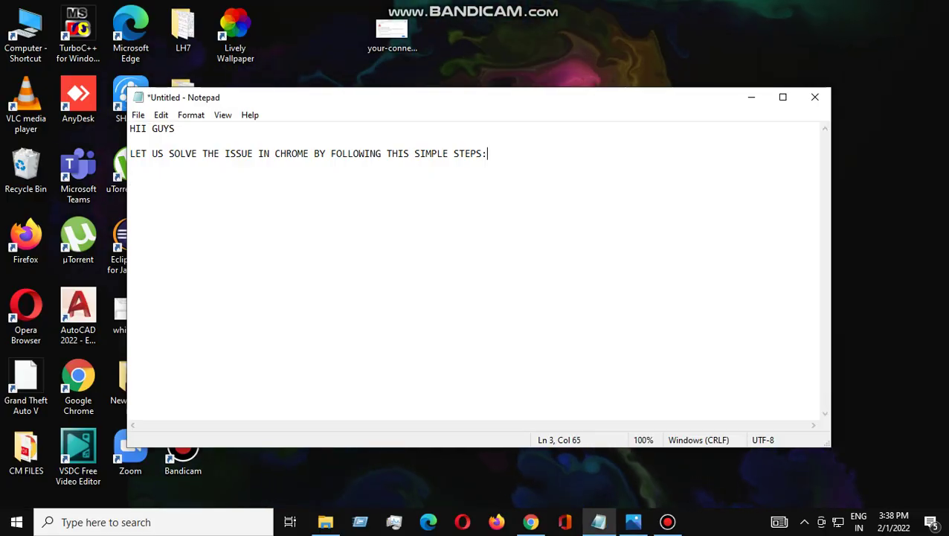
key("Return")
key("Return")
type("STE")
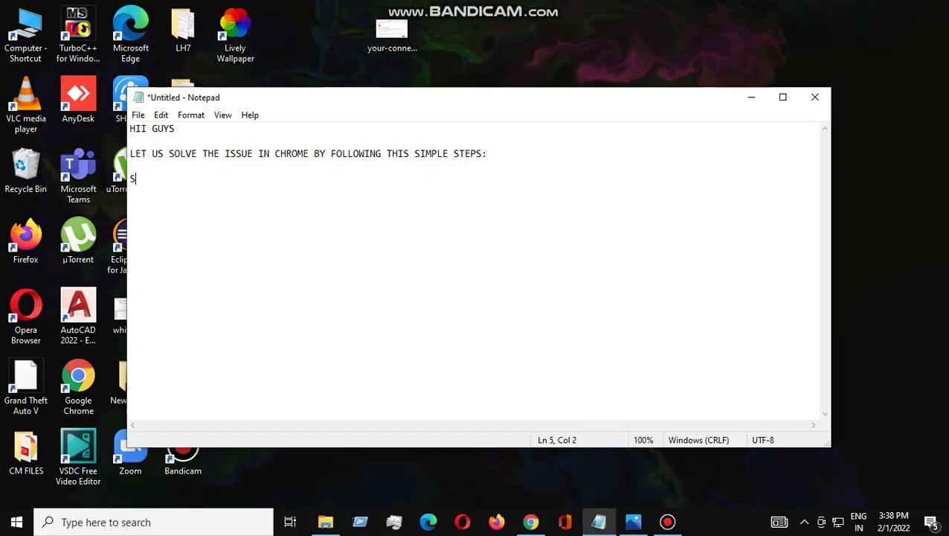
key("BackSpace")
type("EP")
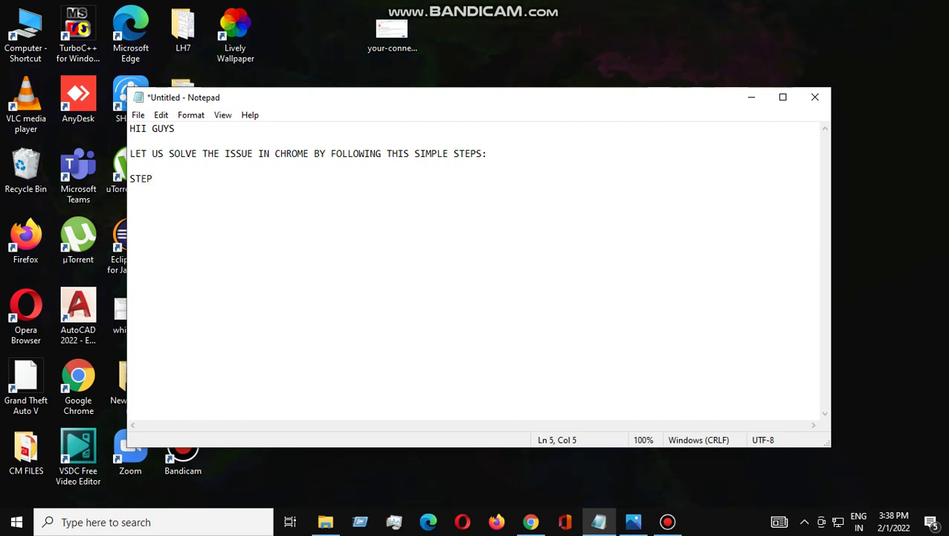
type(" 1)")
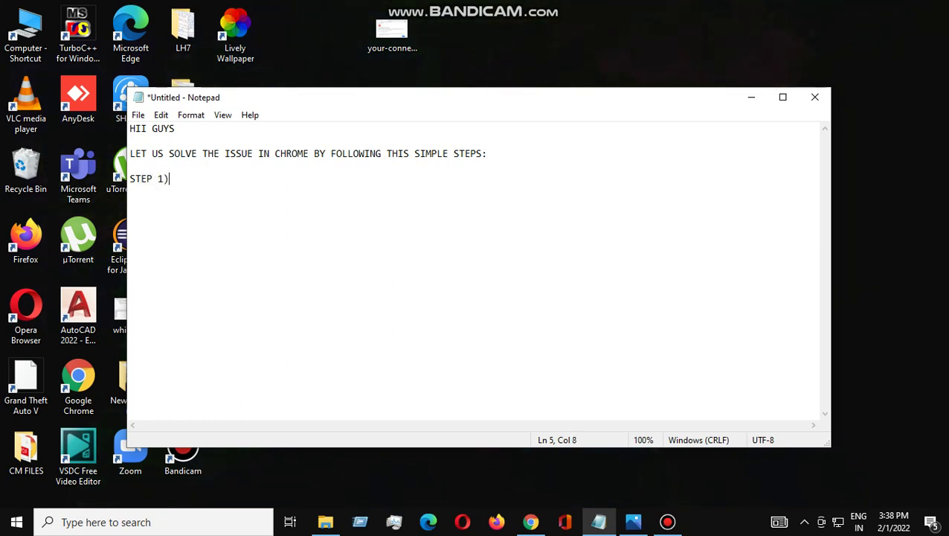
- Write the instruction "OPEN GOOGLE CHROME AND FOLOW MY STEPS" under the STEP 1 heading, separated by a blank line
key("Return")
key("Return")
type("OPEN GOOGLE CHROME ")
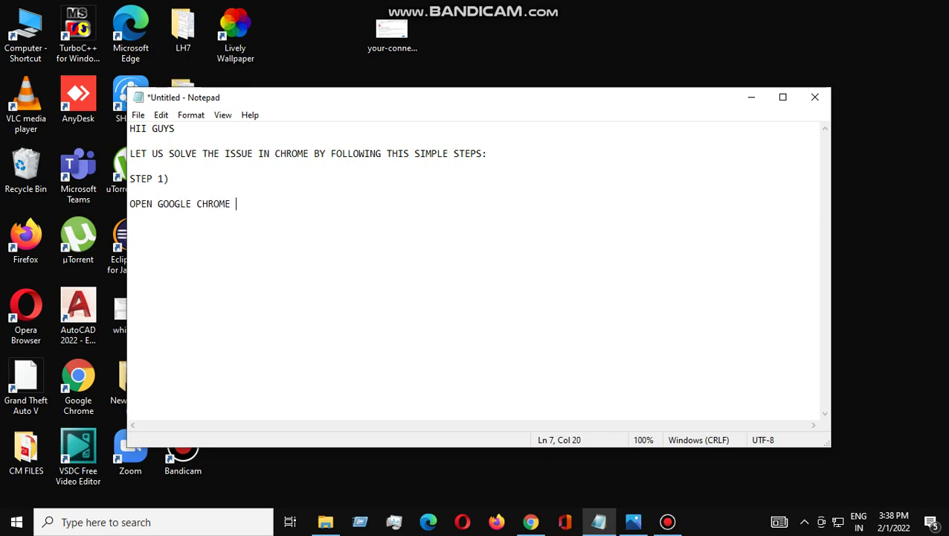
type("AND FOLOW MY")
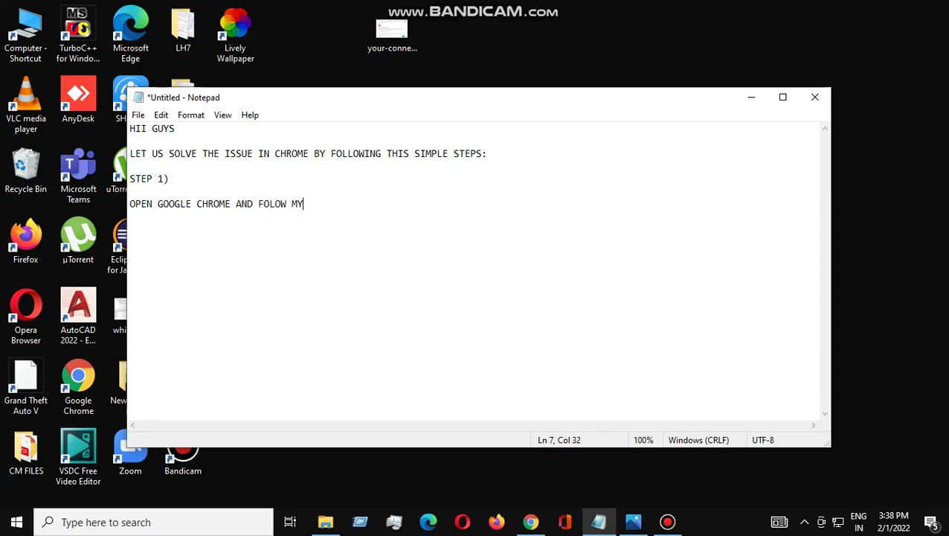
type(" STEPS")
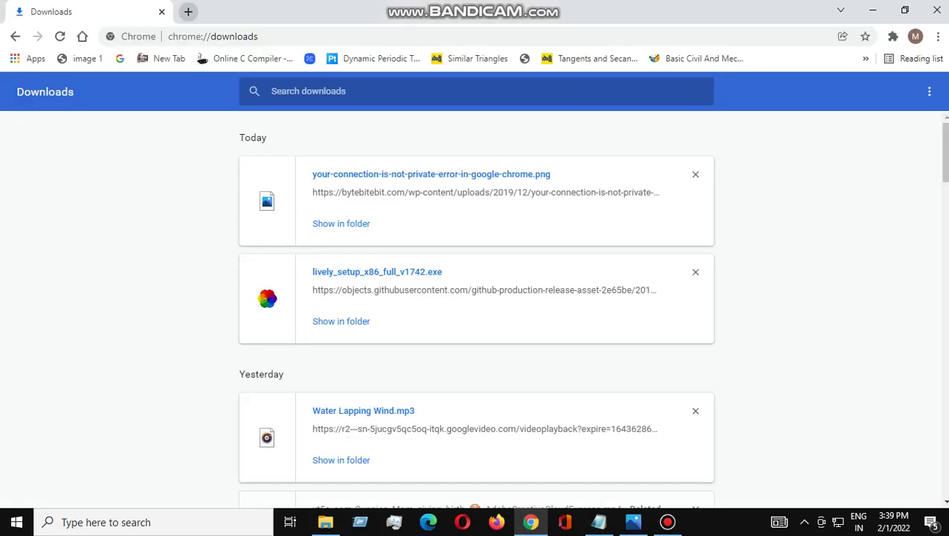
- In Chrome, replace the Downloads tab with a new tab and open the You and Google section of the browser settings
left_click(187, 12)
left_click(162, 12)
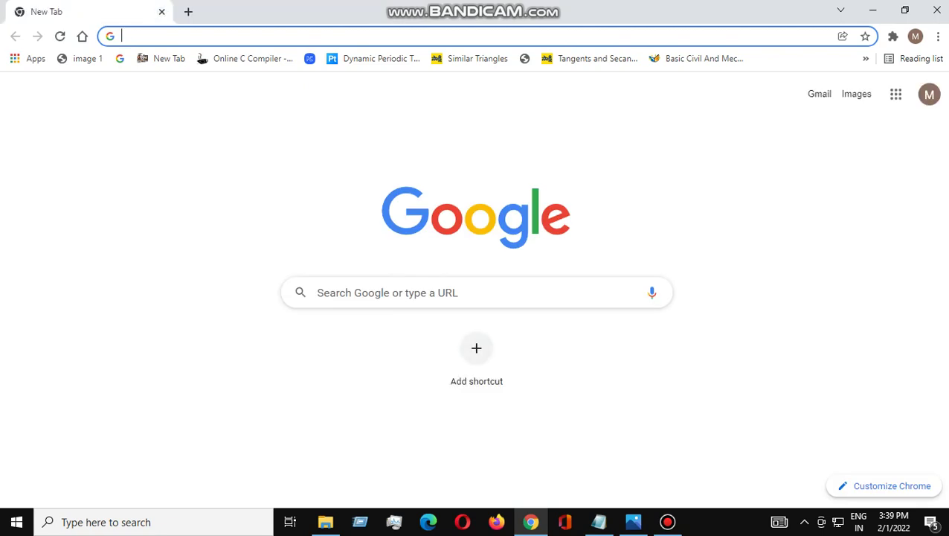
key("alt+f")
key("Down")
key("Down")
key("Down")
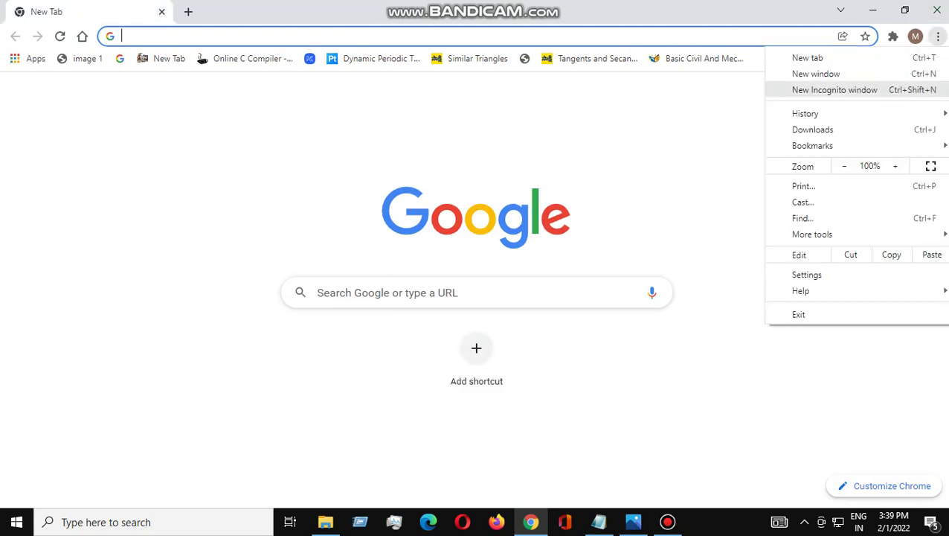
key("Down")
key("Right")
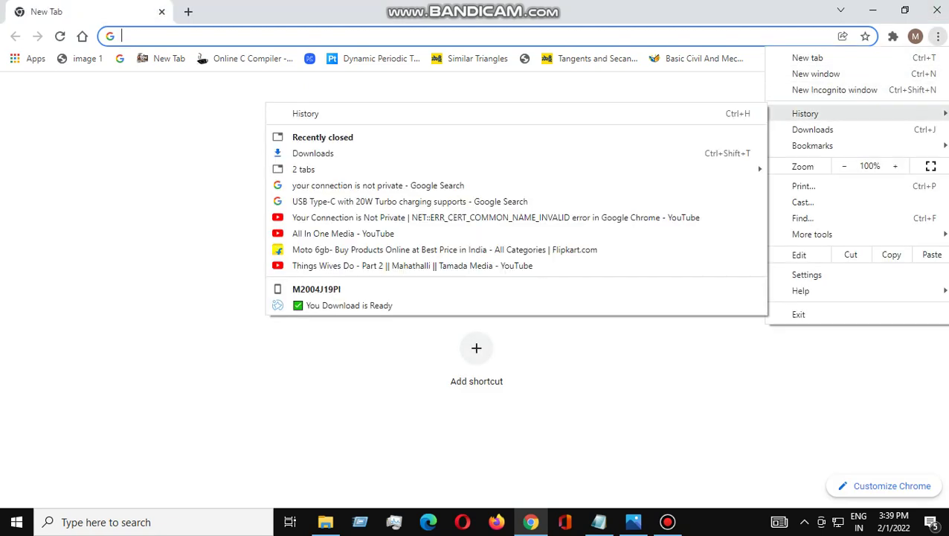
key("Left")
key("Down")
key("Down")
key("Down")
key("Down")
key("Down")
key("Down")
key("Down")
key("Down")
key("Down")
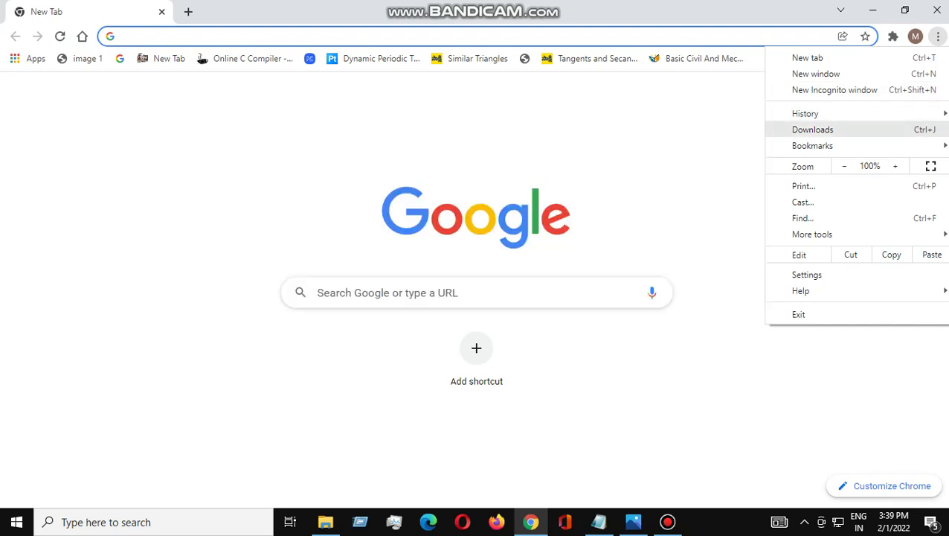
key("Up")
key("Return")
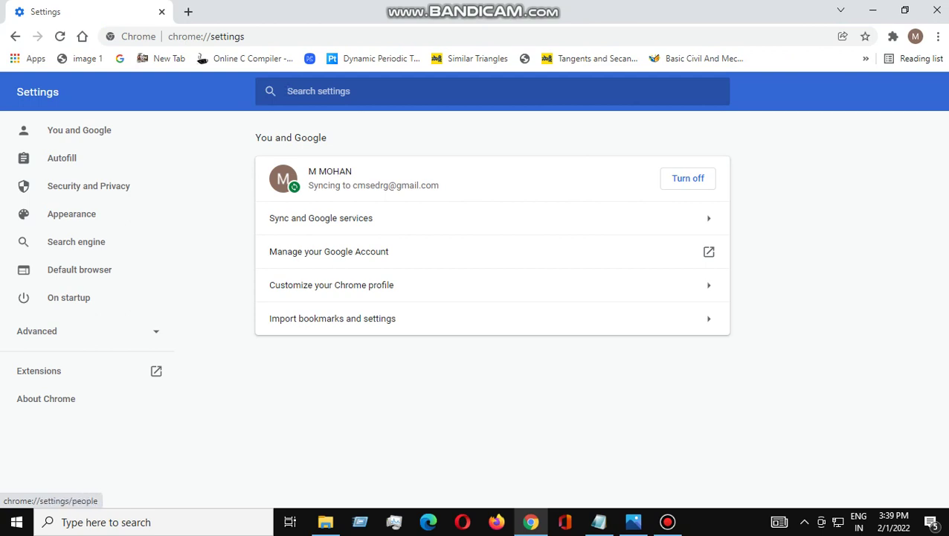
left_click(79, 130)
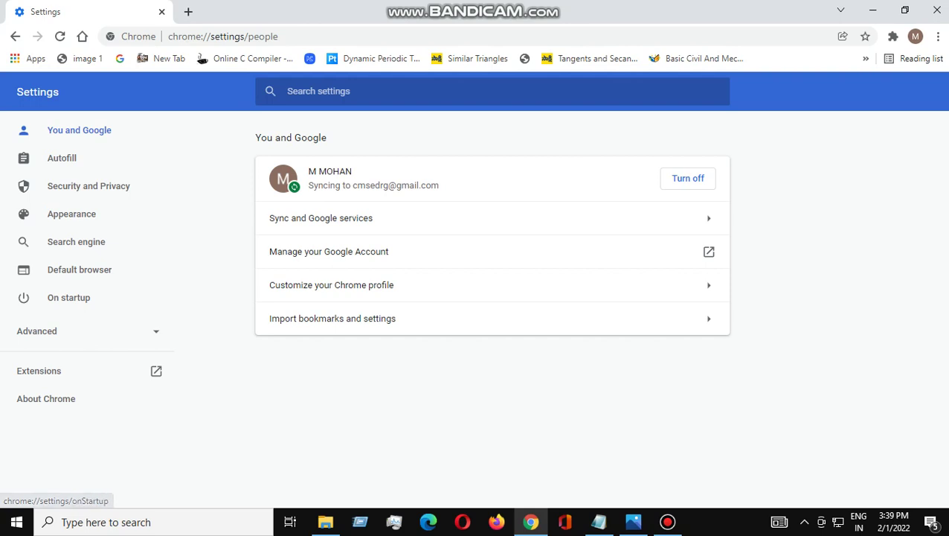
- From Chrome's history page, clear the all-time browsing data with the Advanced options, keeping passwords and autofill data, and minimize the browser
key("ctrl+h")
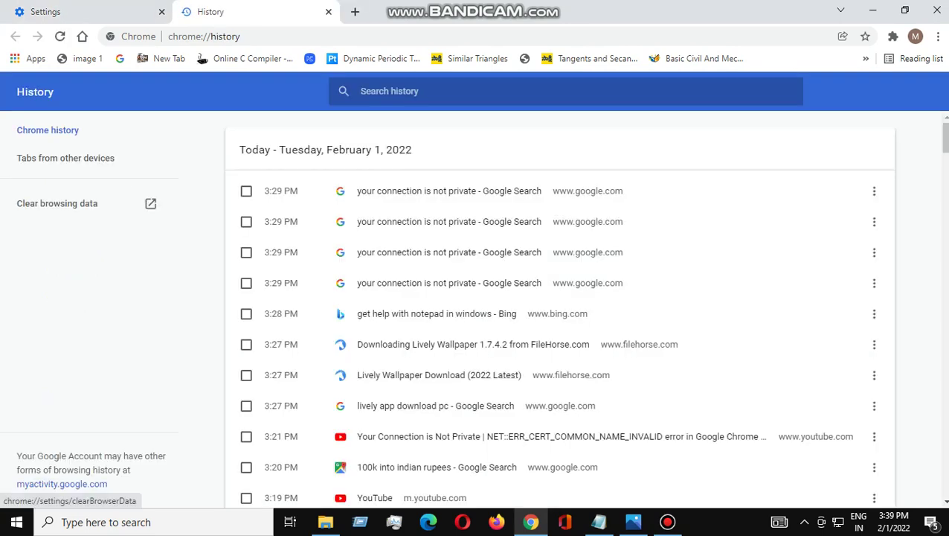
left_click(58, 203)
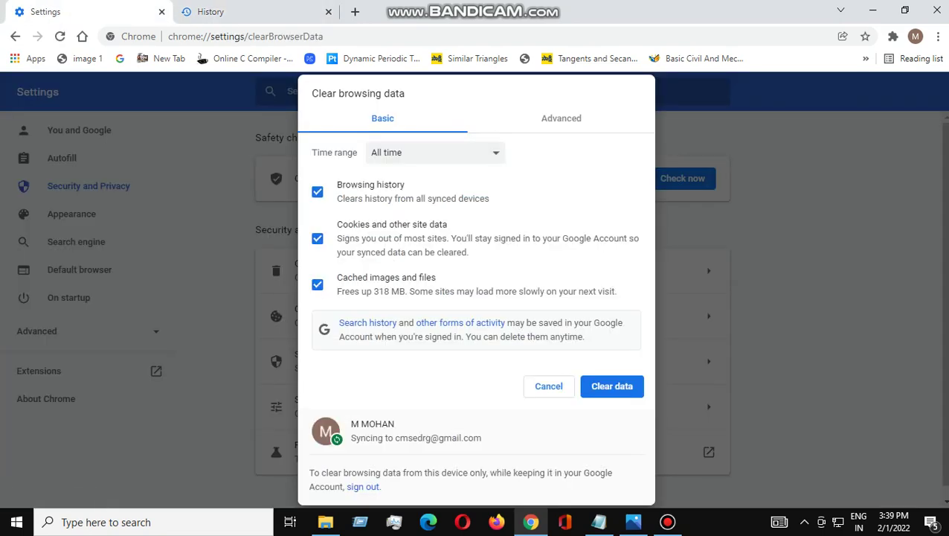
left_click(561, 118)
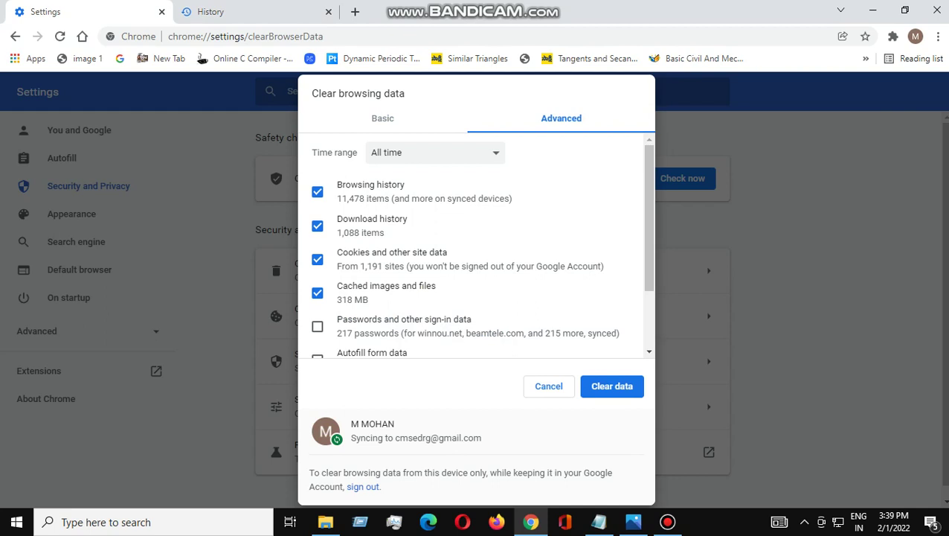
scroll(476, 246, "down", 2)
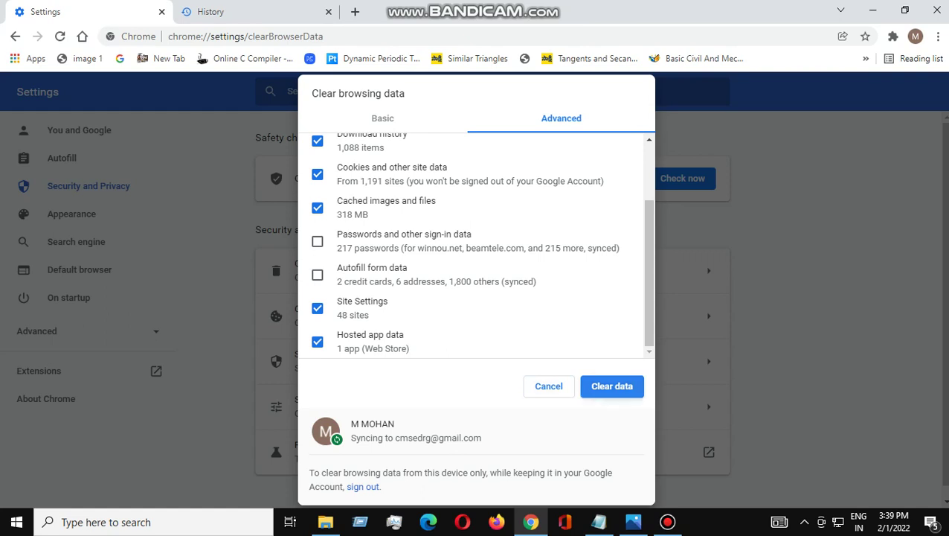
key("Return")
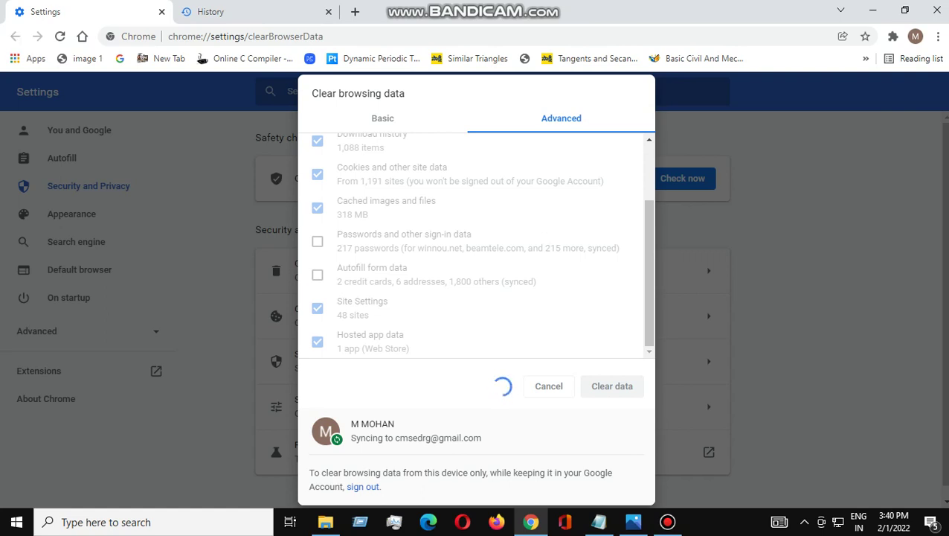
scroll(476, 246, "up", 1)
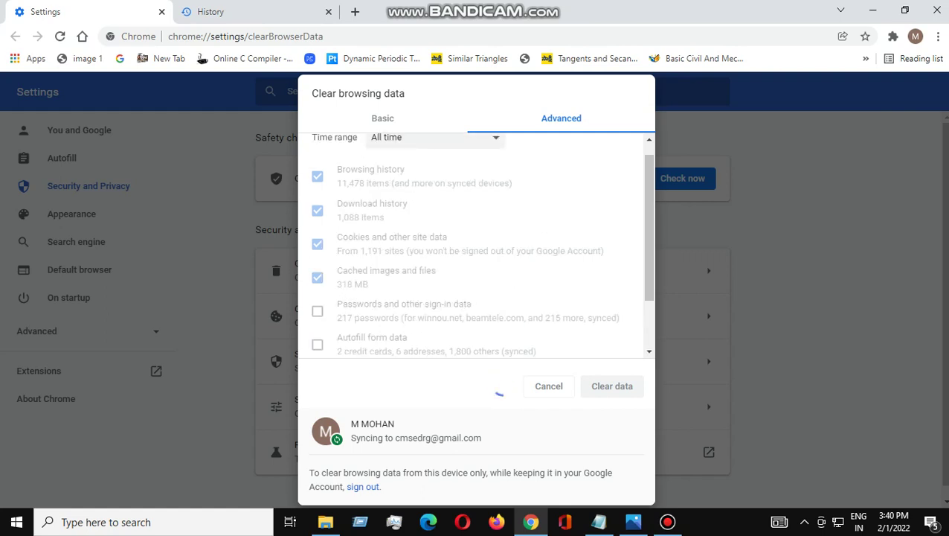
scroll(482, 244, "up", 1)
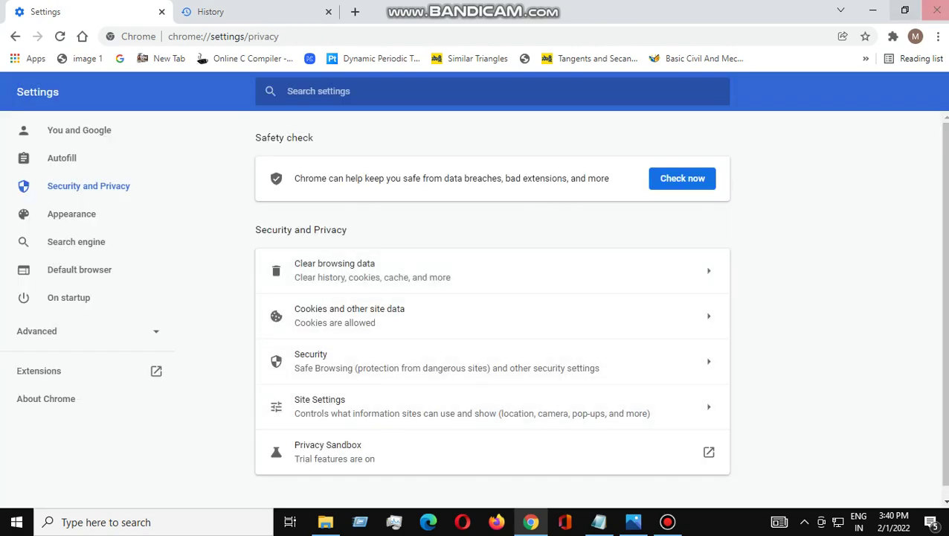
left_click(873, 10)
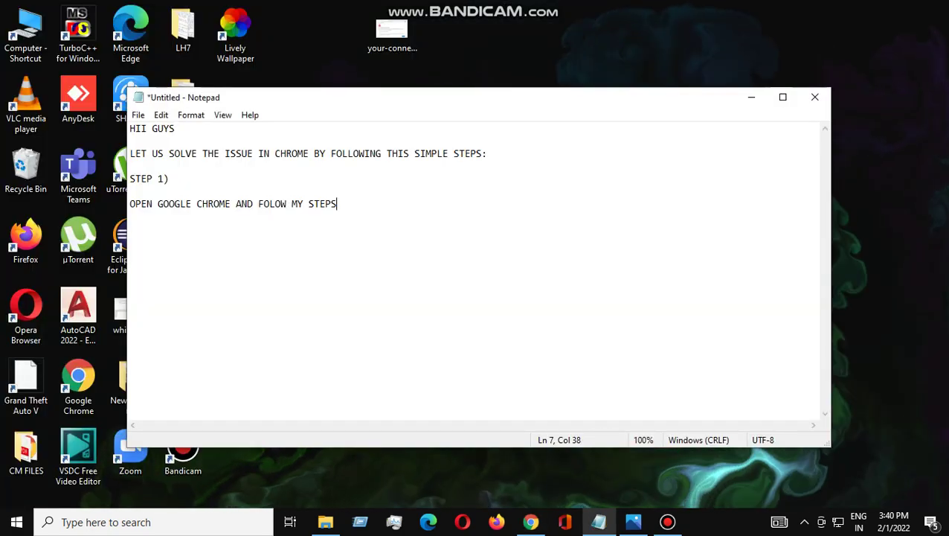
- Add the line "SORRY MY PC IS LITTLE BIT SLOW" below the STEP 1 instruction in the Notepad note
key("Return")
key("Return")
type("SORRY ")
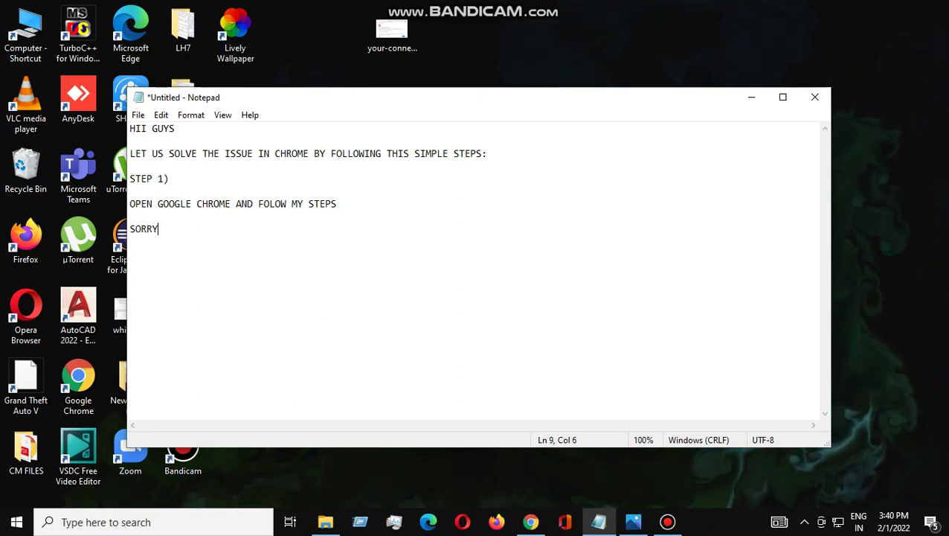
type("MY")
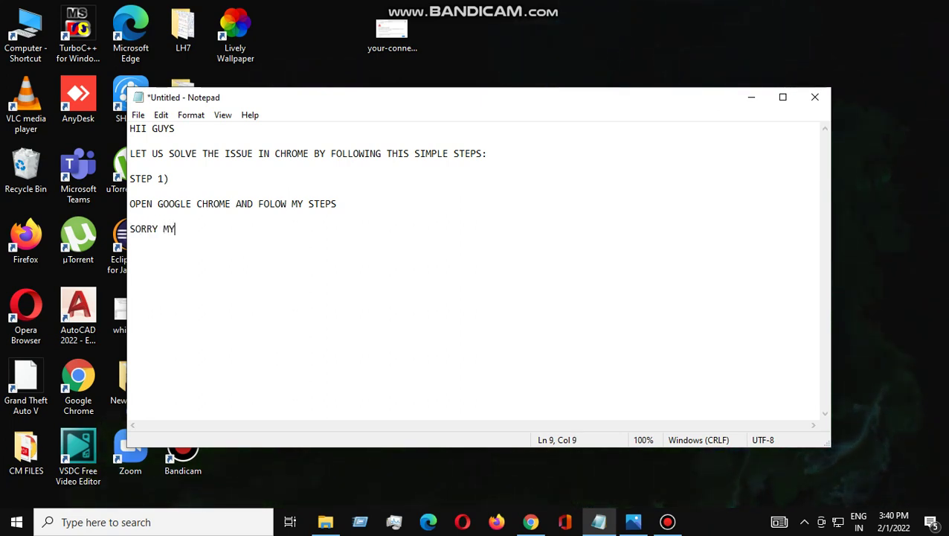
type(" PC ")
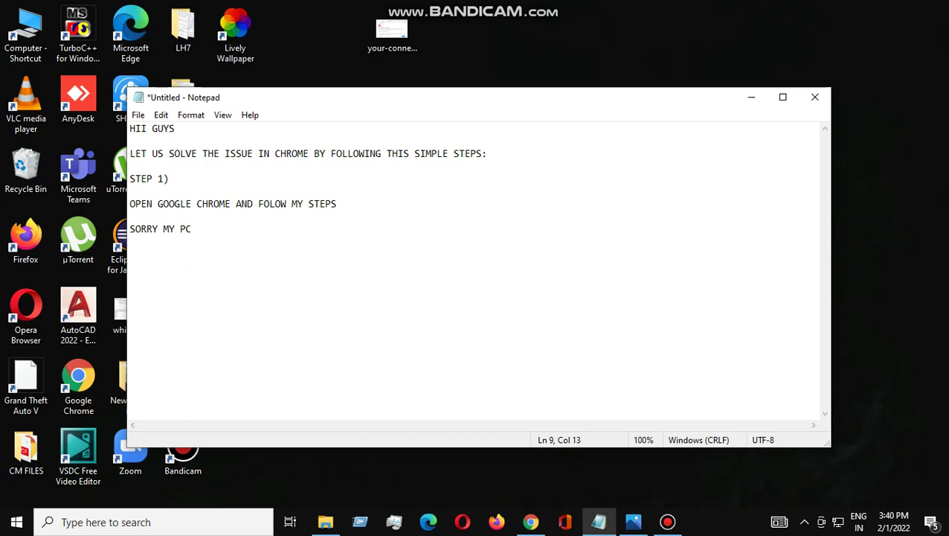
type("IS LITTLE BI")
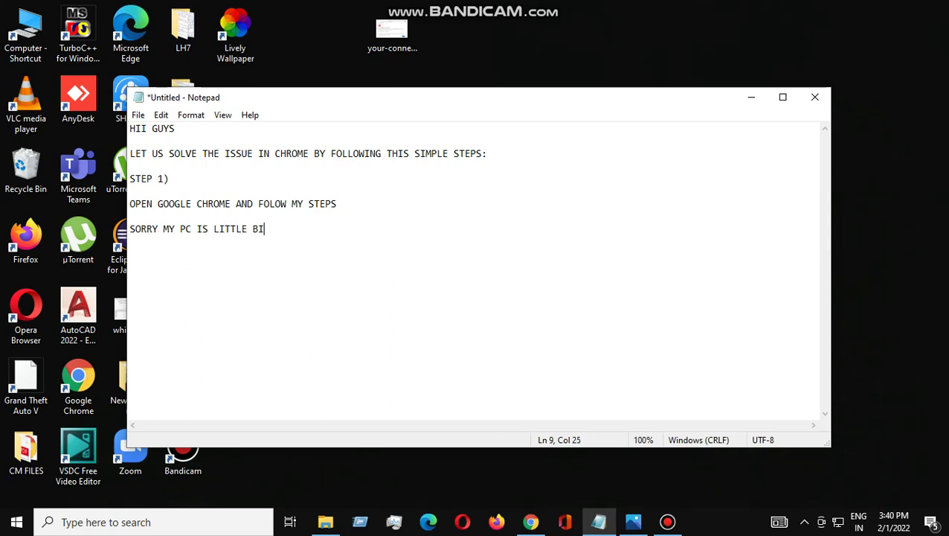
type("T SLOW")
- Add a "STEP 2)" heading further down the note with the instruction "OPEN CONTROL PANEL" beneath it
key("Return")
key("Return")
key("Return")
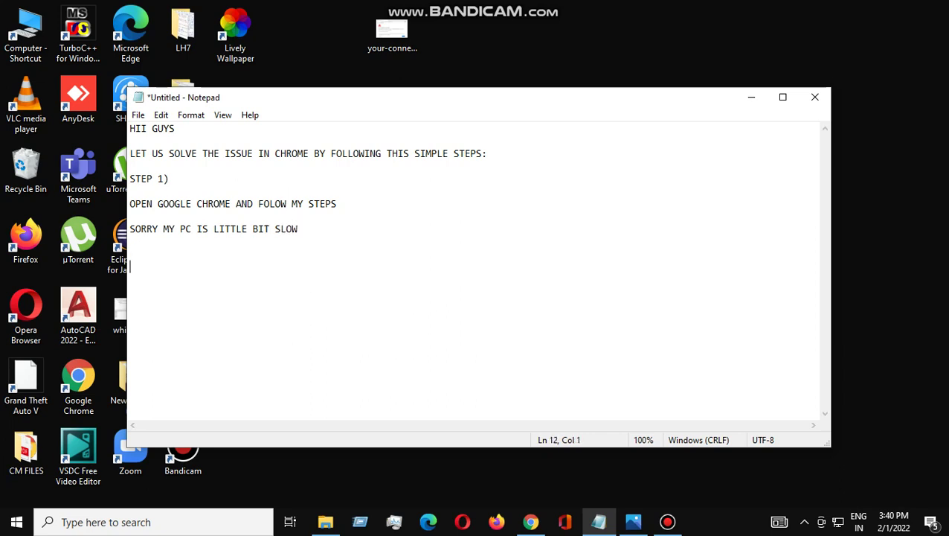
type("STEP 2)")
key("Return")
type("OPEN CONTROL PANEL")
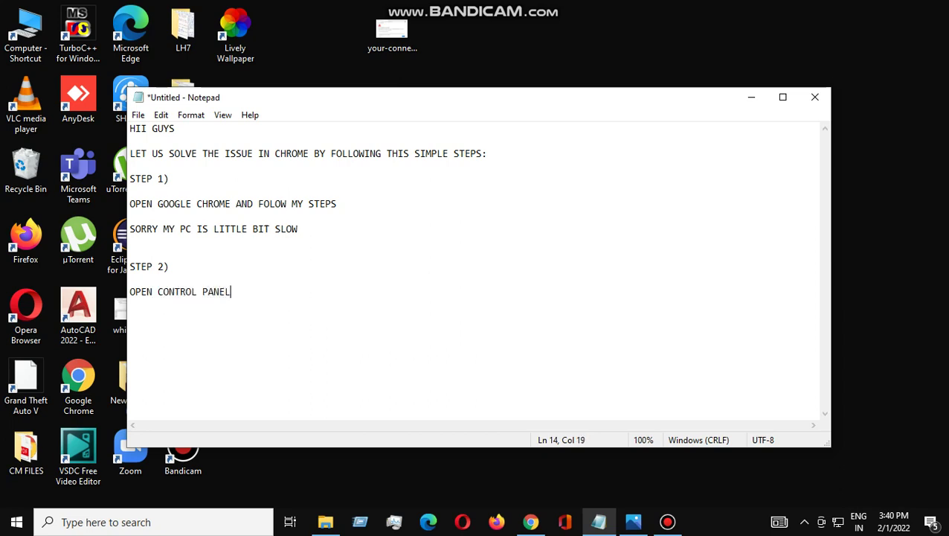
- Add the line "OPEN NETWORK AND SHARING" directly below "OPEN CONTROL PANEL" in the note
key("Return")
type("OPEN NETWORK AND S")
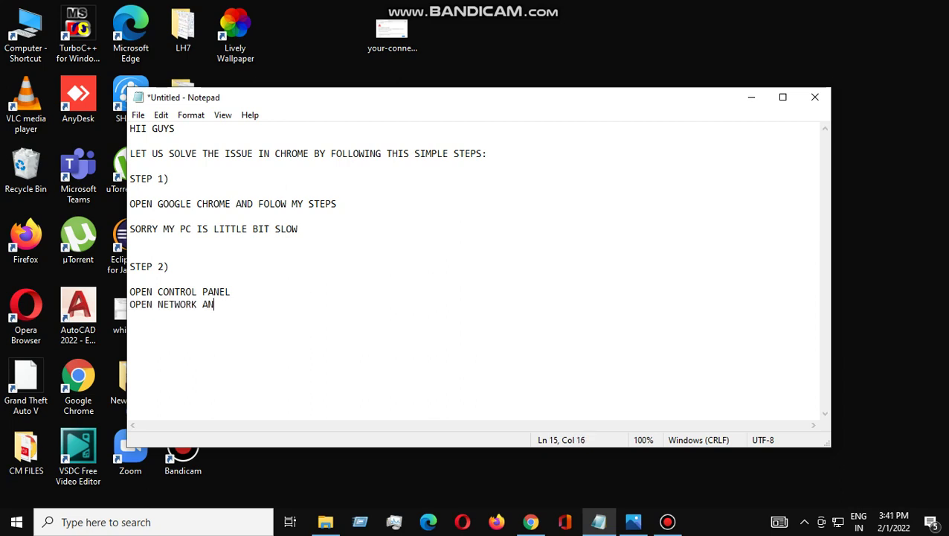
type("HARING")
- Switch to Control Panel and open the adapter settings from the Network and Sharing Center
key("super")
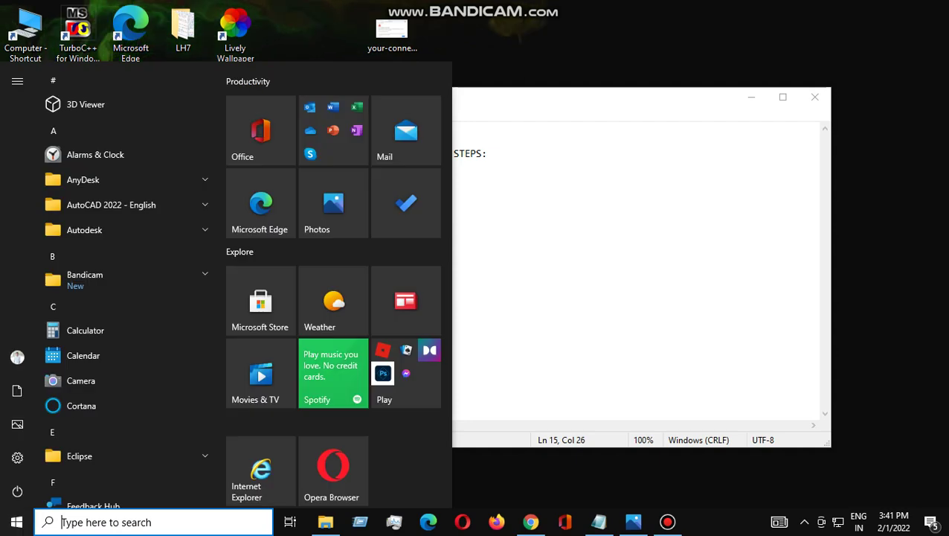
key("super+s")
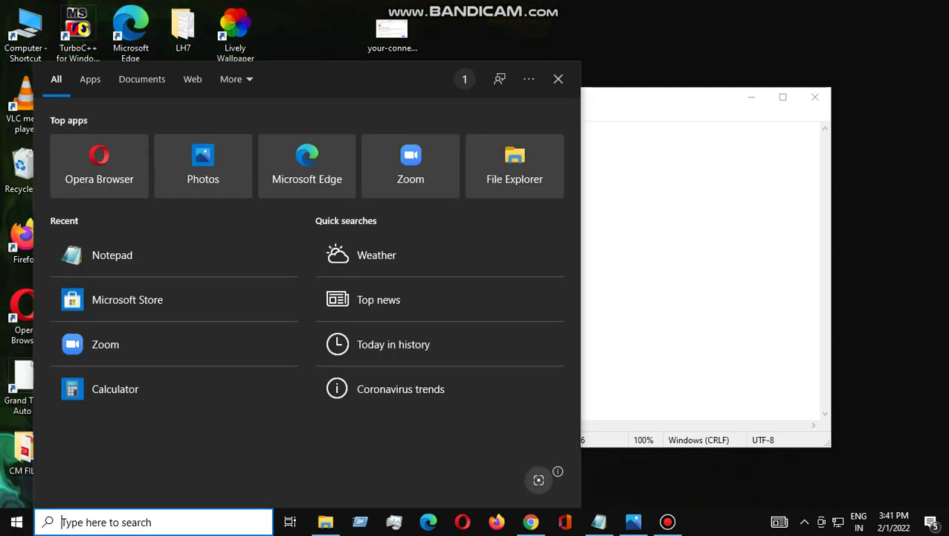
type("CONTR")
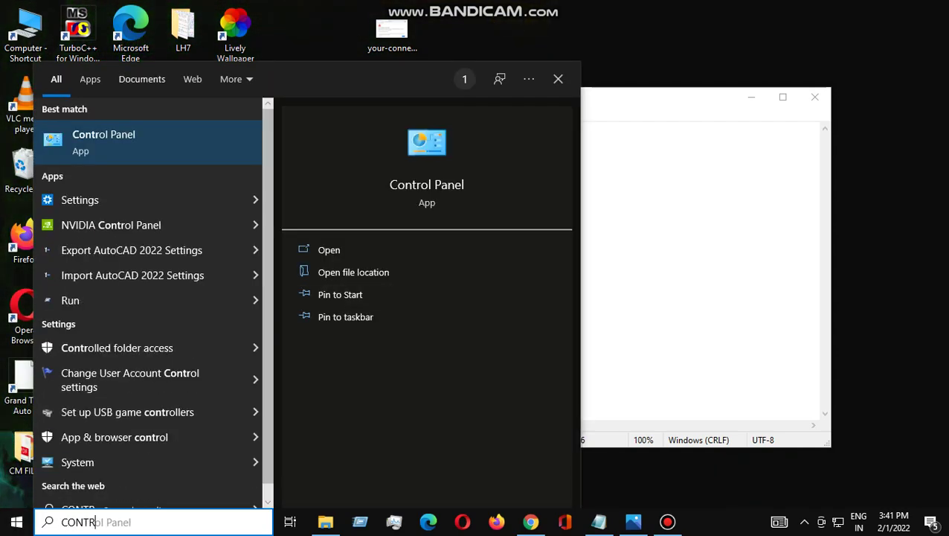
key("Return")
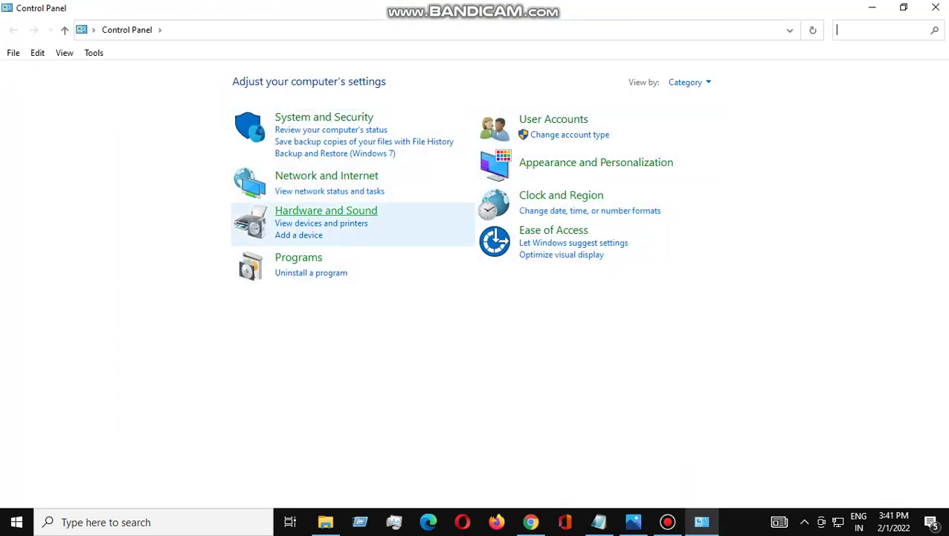
left_click(327, 176)
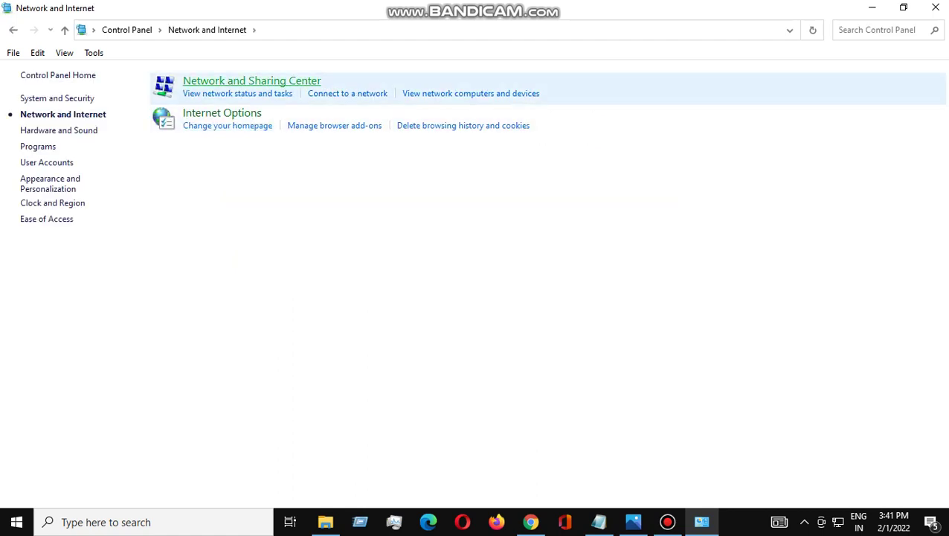
left_click(223, 81)
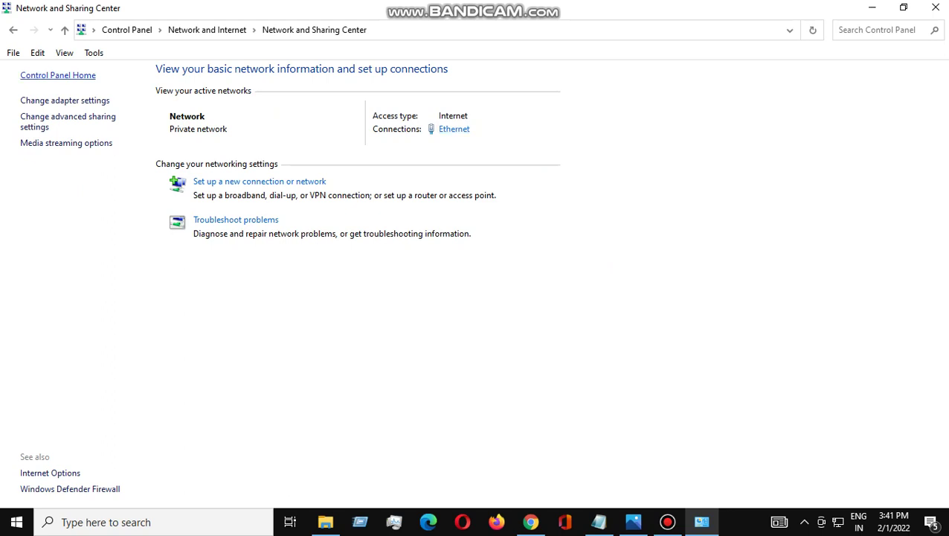
left_click(65, 100)
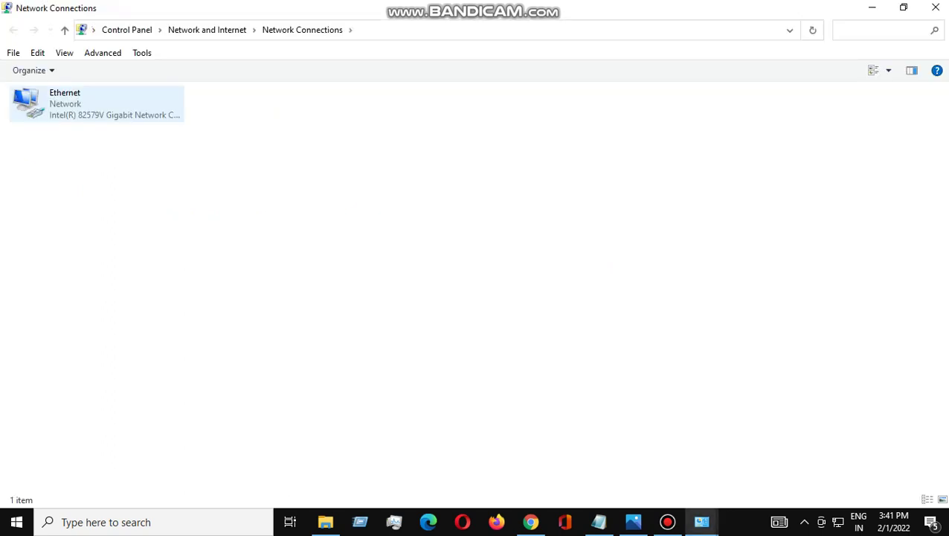
- Open the Internet Protocol Version 4 (TCP/IPv4) properties of the Ethernet connection
left_click(65, 99)
right_click(65, 94)
left_click(97, 227)
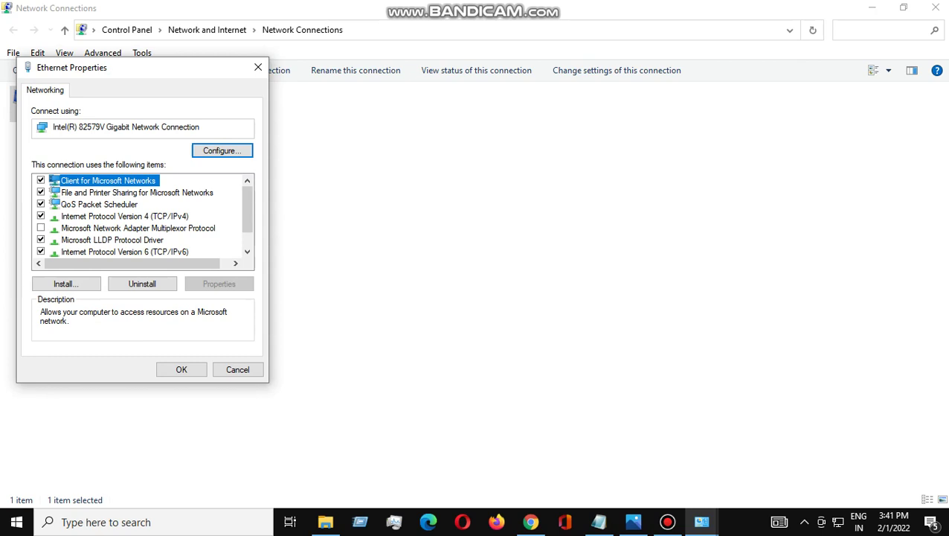
scroll(142, 216, "down", 1)
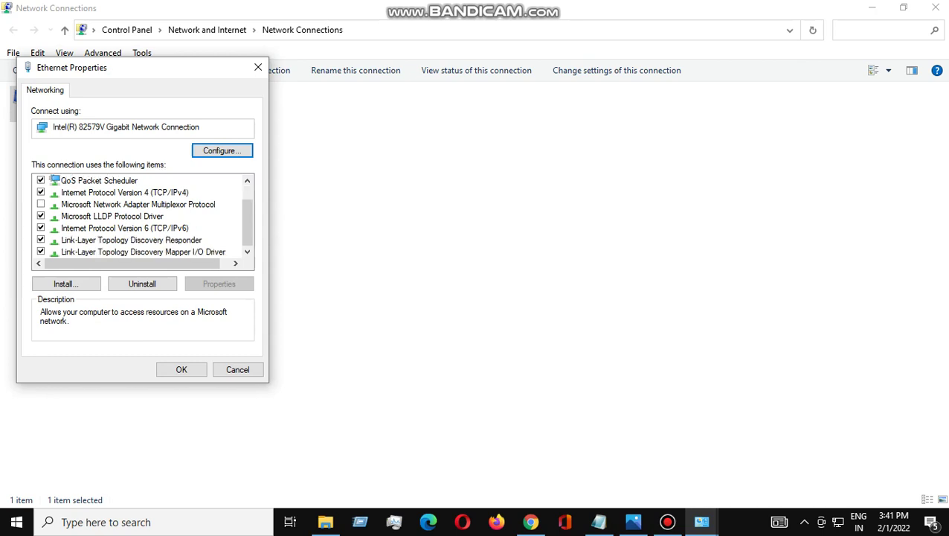
left_click(124, 192)
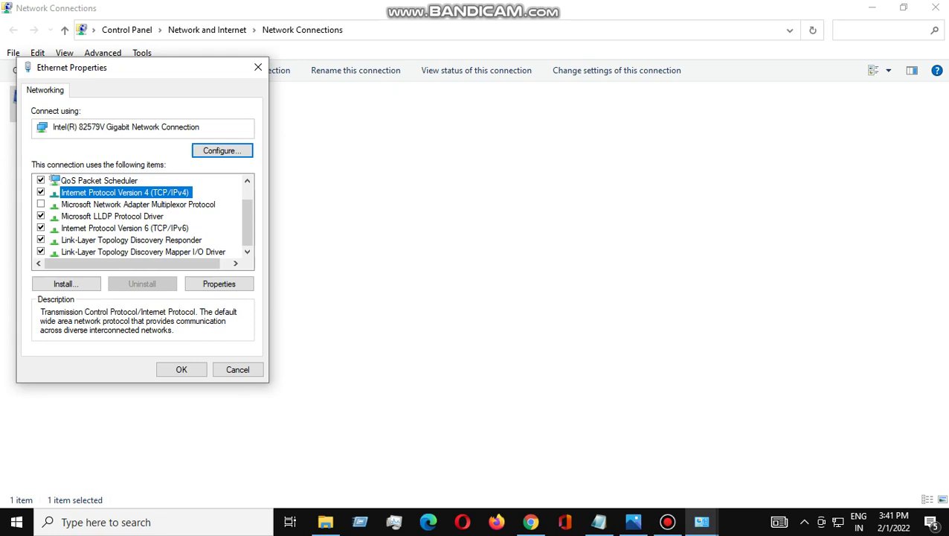
key("alt+r")
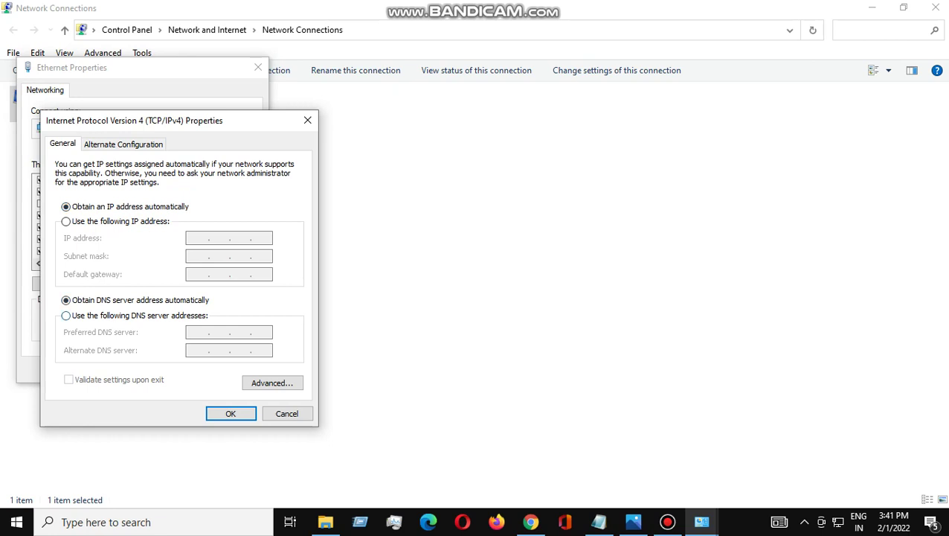
- Use manual DNS server addresses with 8.8.8.8 as preferred and 8.8.4.4 as alternate, and apply the Ethernet properties
left_click(66, 316)
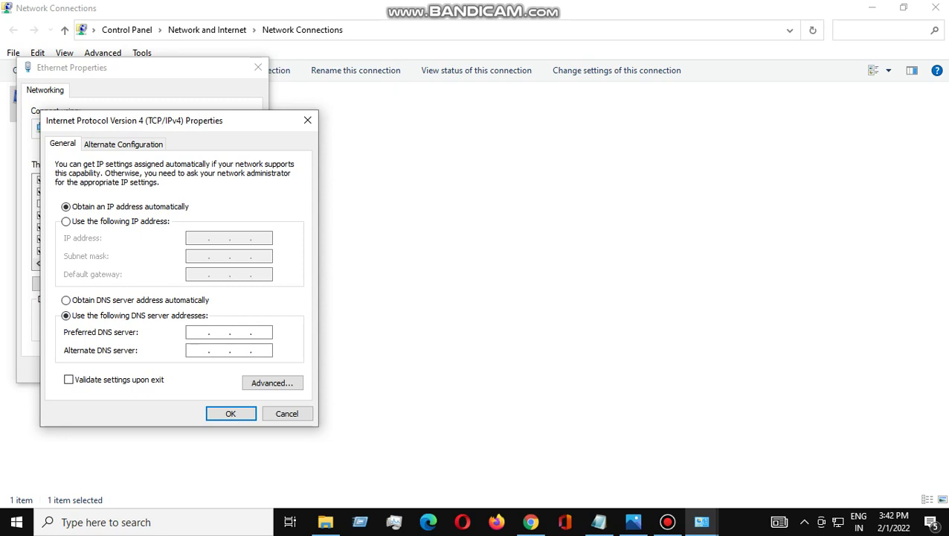
type("88")
key("BackSpace")
type("8")
type("8")
type("8")
type("8")
type("8")
type("4")
type("4")
key("Return")
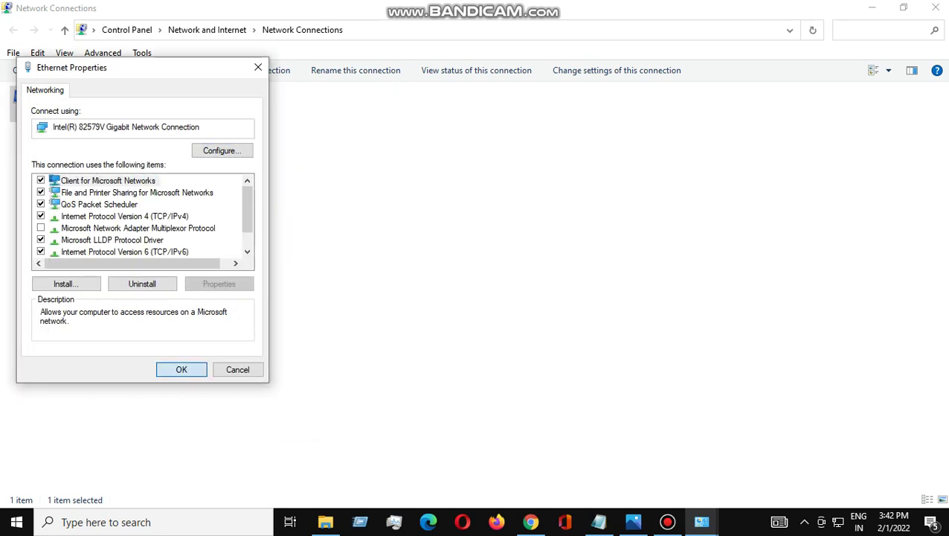
key("Return")
- Close the Control Panel windows and refresh the desktop
key("alt+Left")
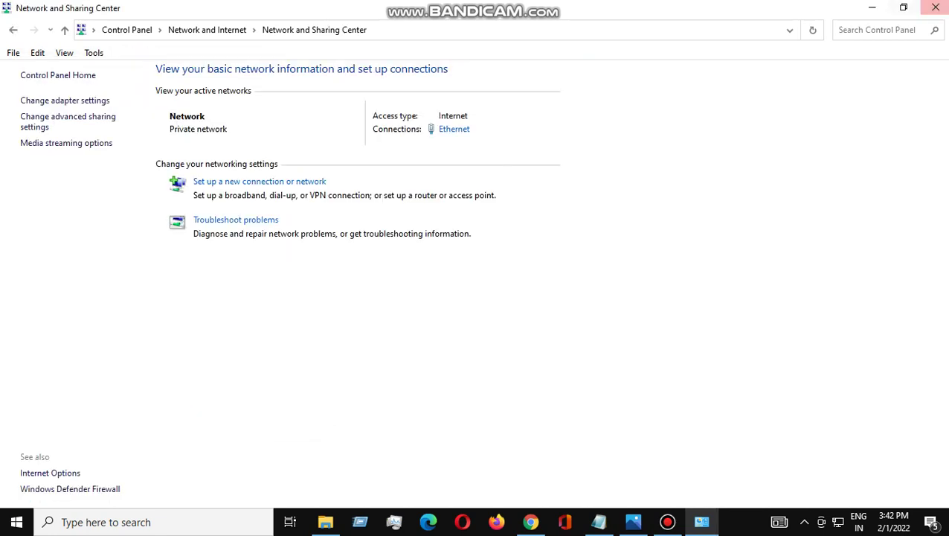
left_click(935, 7)
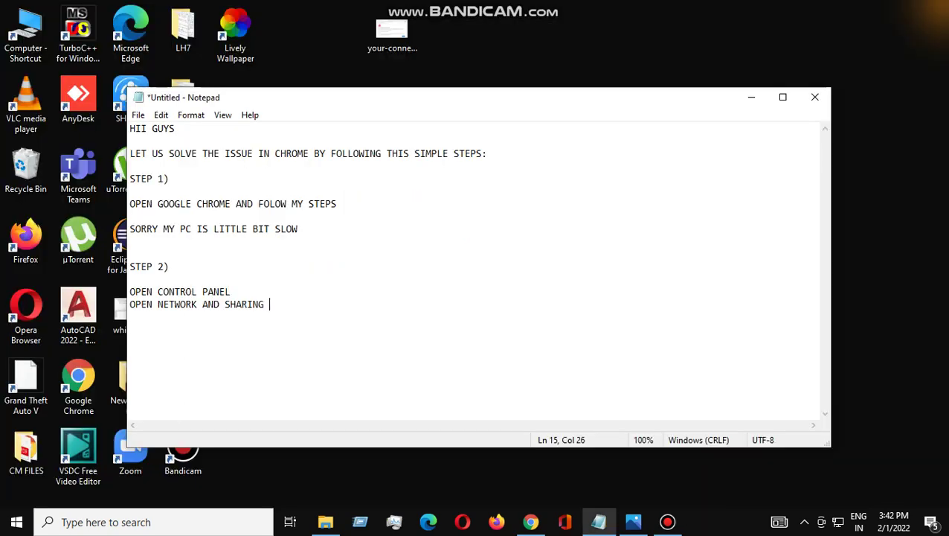
right_click(647, 3)
left_click(678, 40)
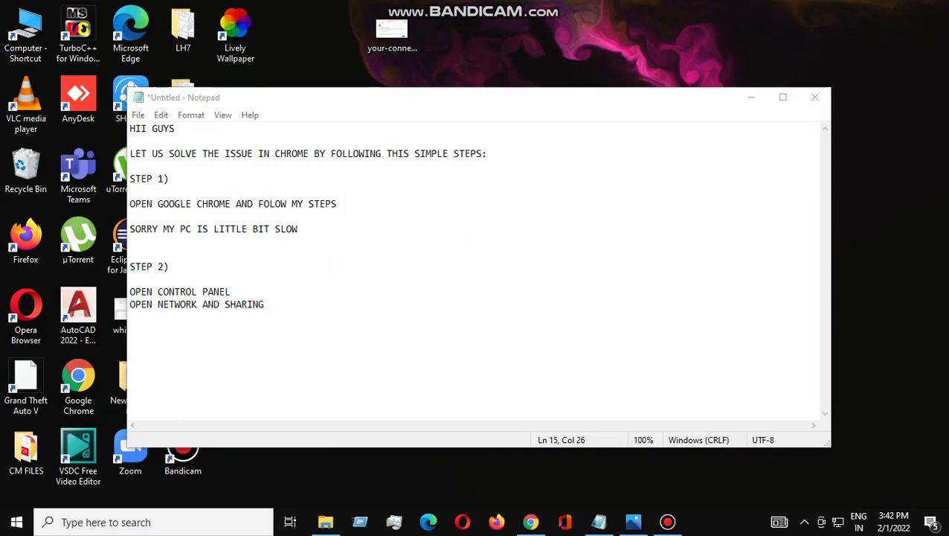
- Add the line "FOLLOW THIS STEPS BEFORE AND EDIT SETTINGS AS I HAVE DONE" below the network and sharing instruction in Notepad
left_click(130, 317)
key("Return")
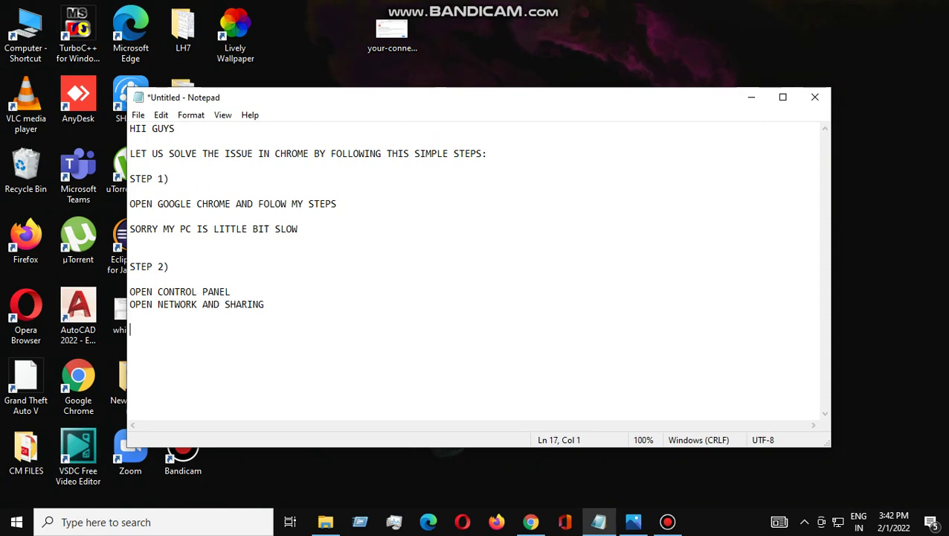
type("OPEN")
key("BackSpace")
key("BackSpace")
key("BackSpace")
key("BackSpace")
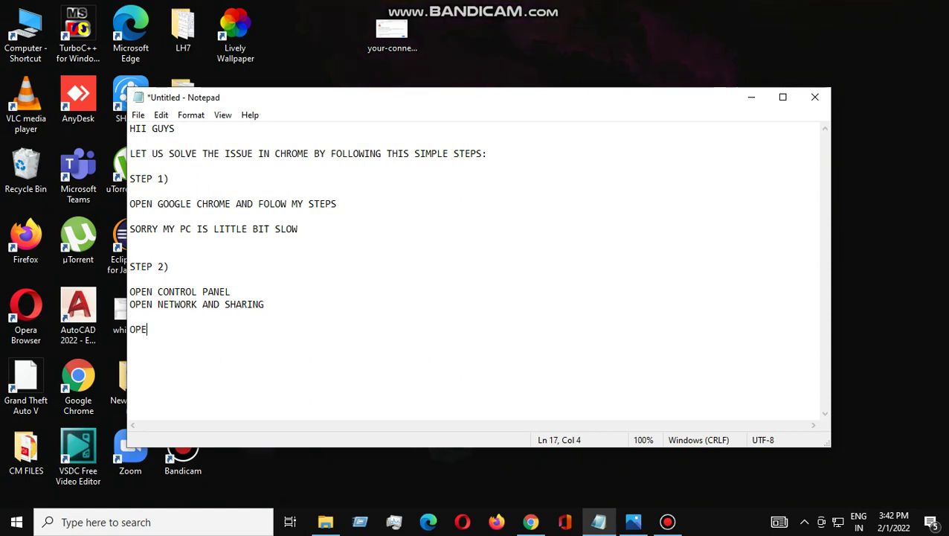
type("FOLLOW THIS ")
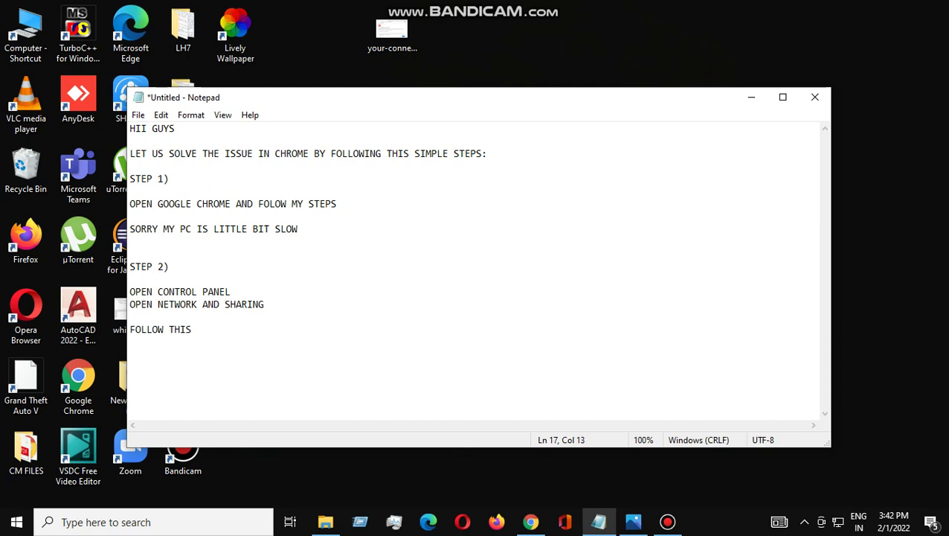
type("STEPS BEFORE AN")
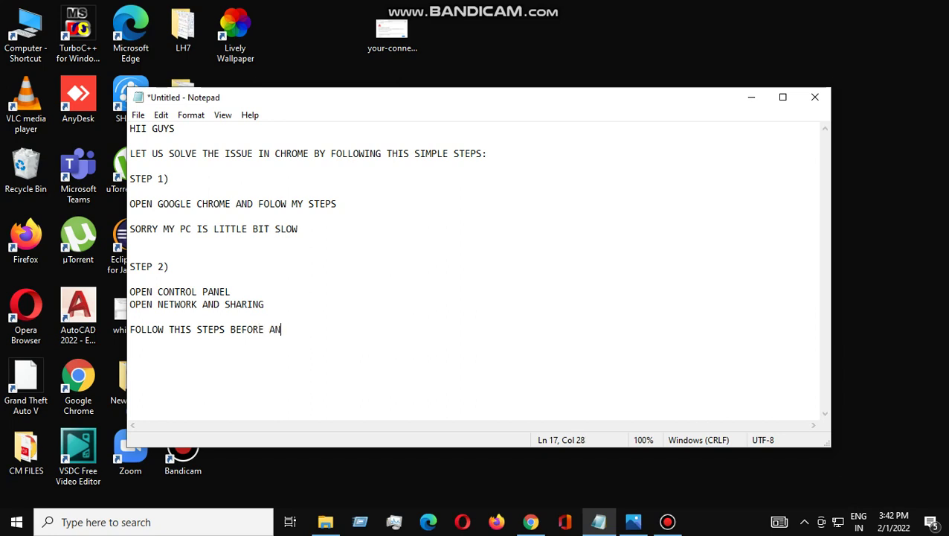
type("D EDIT SETTIN")
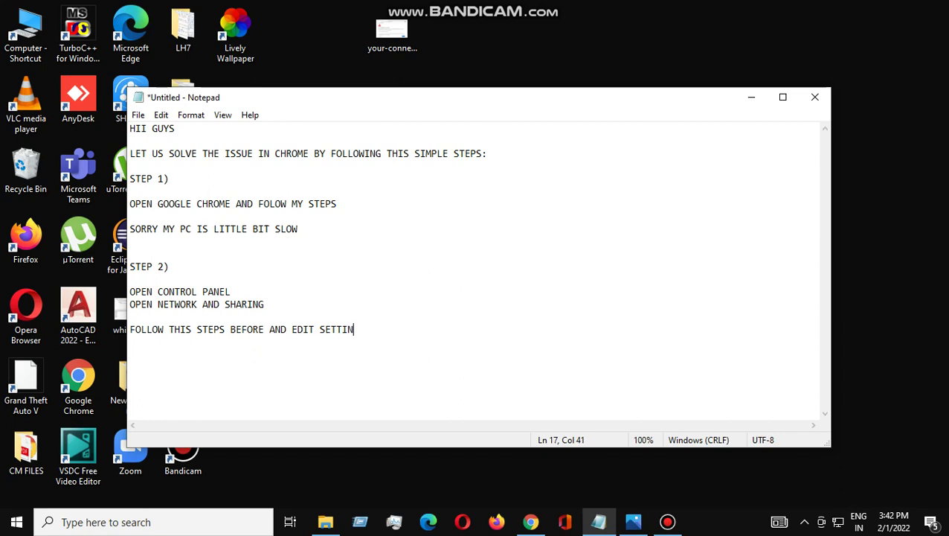
type("GS AS I HAVE DONE")
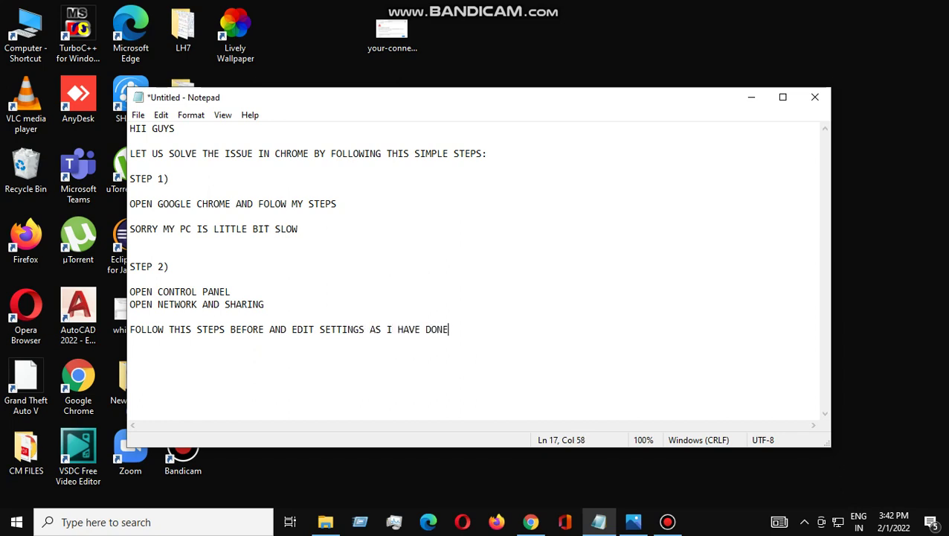
- Add a "CODE IS" line further down the note with "8 8 8 8" and "8 8 4 4" on separate lines beneath it
key("Return")
key("Return")
type("CODE IS")
key("Return")
key("Return")
type("8 8 8")
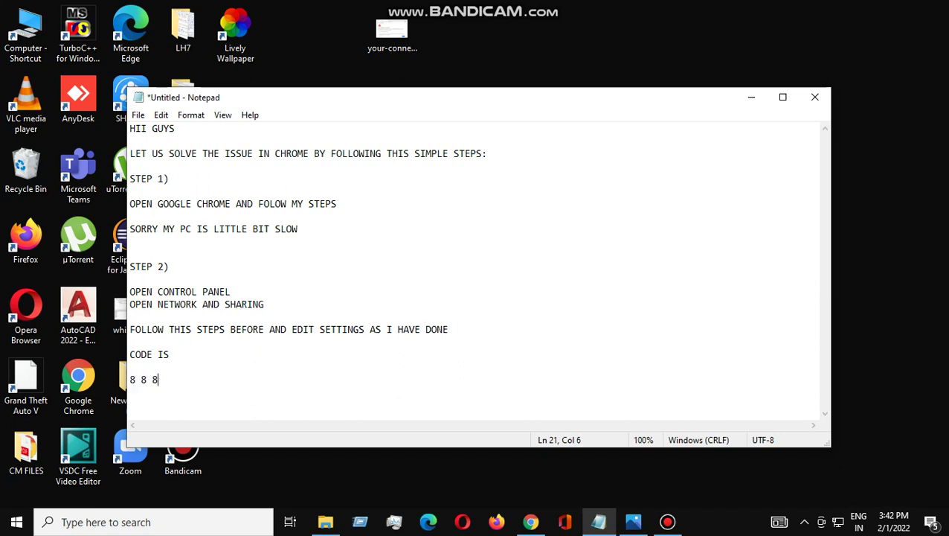
type(" 8")
key("Return")
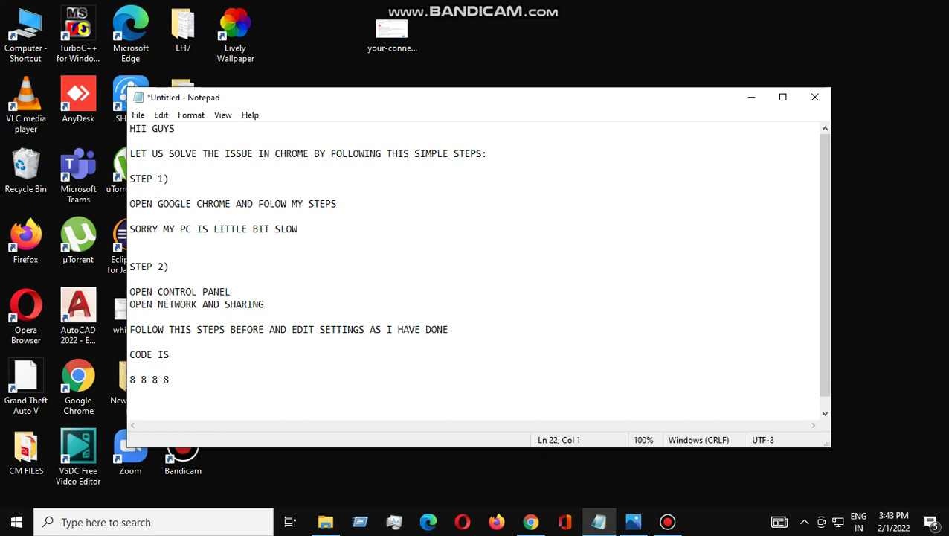
type("8 8 4 4")
- Add the line "I WILL POST IN DESCRIPTION STEP WISE DONT WORRY" below the code lines, followed by a new line
key("Return")
key("Return")
type("I")
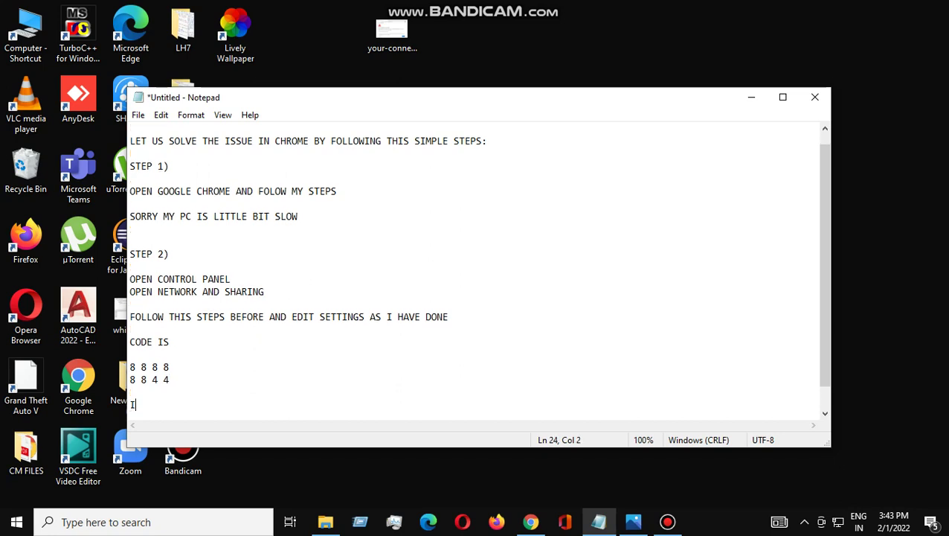
type(" WILL POST IN D")
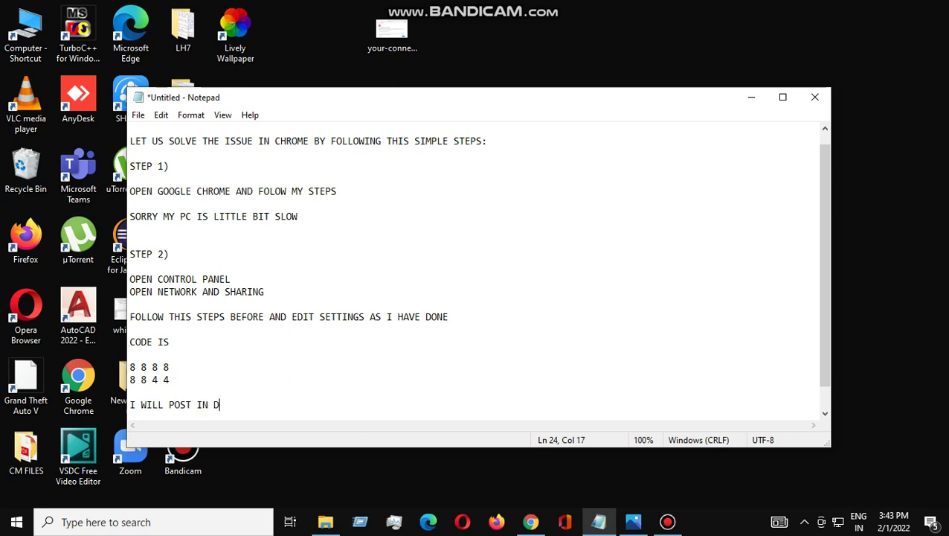
type("ESCRIPTION SE")
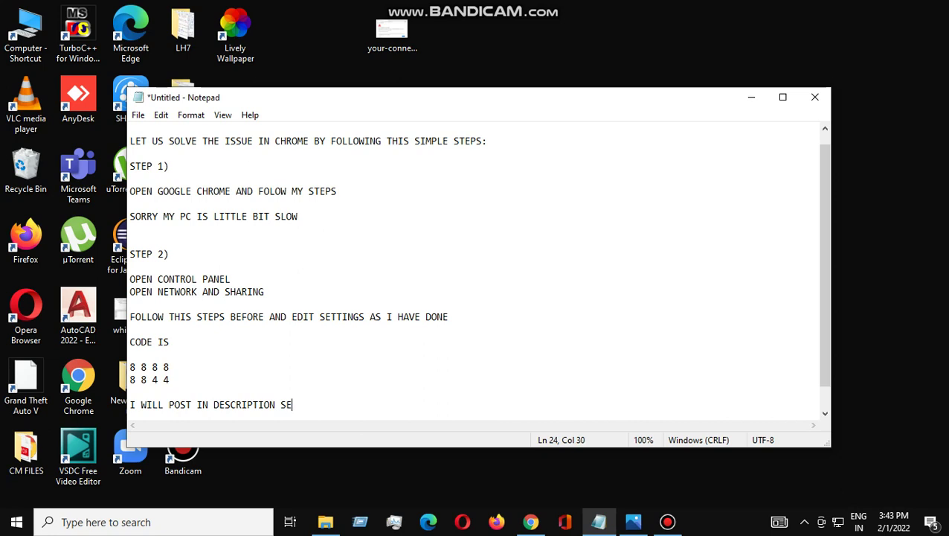
key("BackSpace")
type("TEP WISE DONT WORRT")
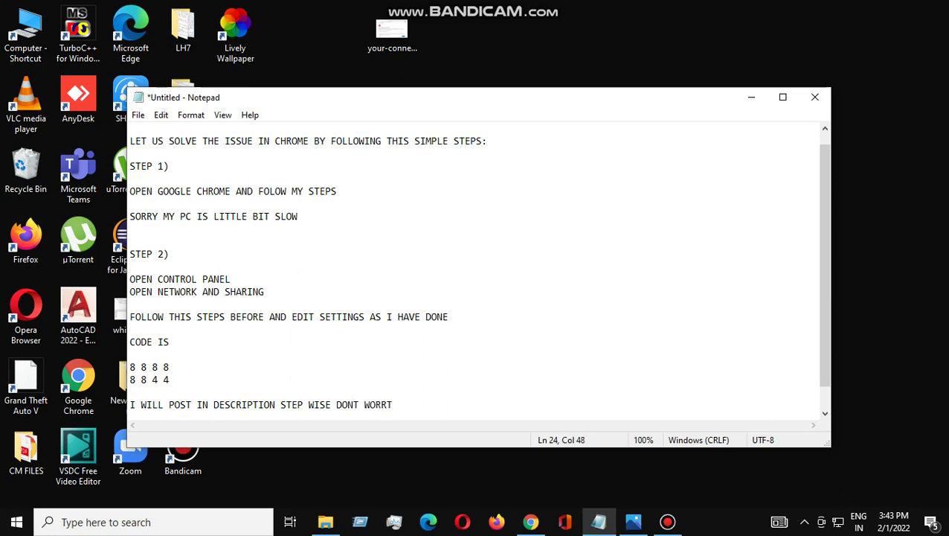
key("BackSpace")
type("Y")
key("Return")
scroll(477, 282, "down", 1)
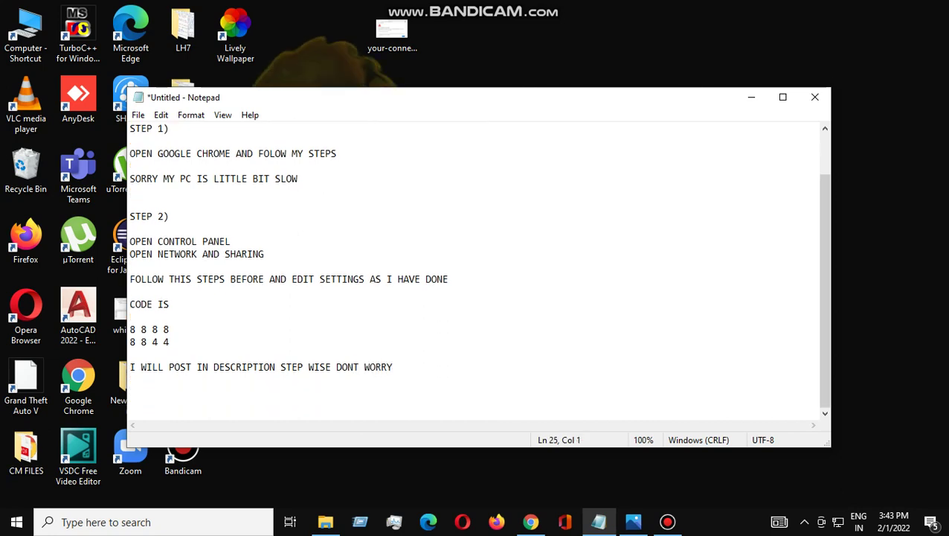